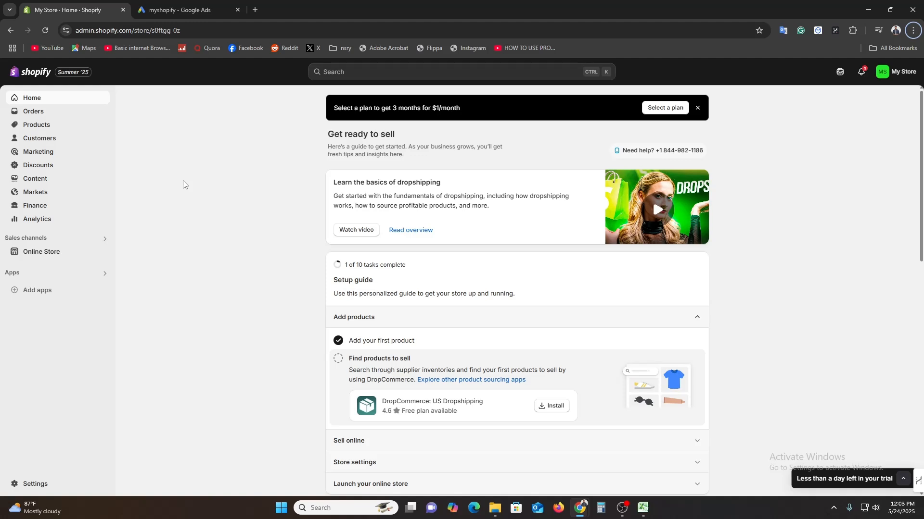
# Open the ads.google.com home page in a new browser tab and start the Google Ads sign-up.
pyautogui.click(179, 10)
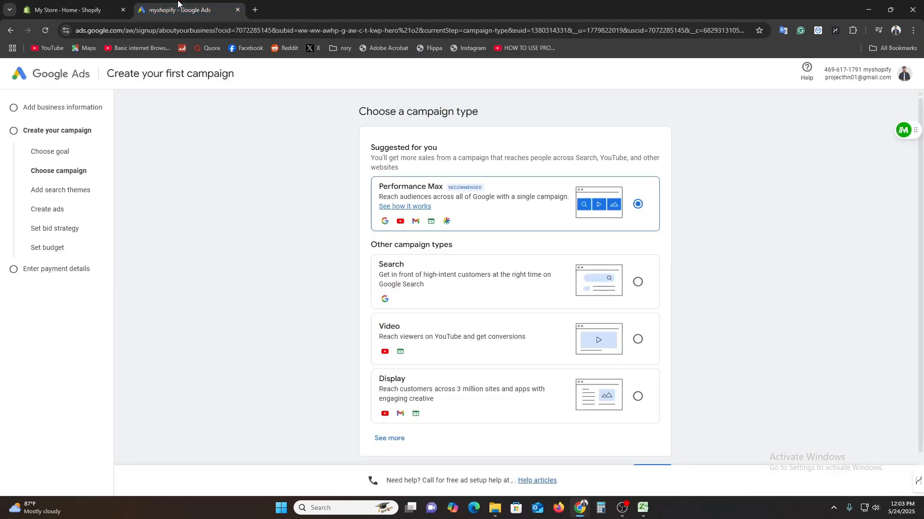
pyautogui.moveTo(122, 31); pyautogui.dragTo(61, 36)
pyautogui.hotkey('ctrl', 'c')
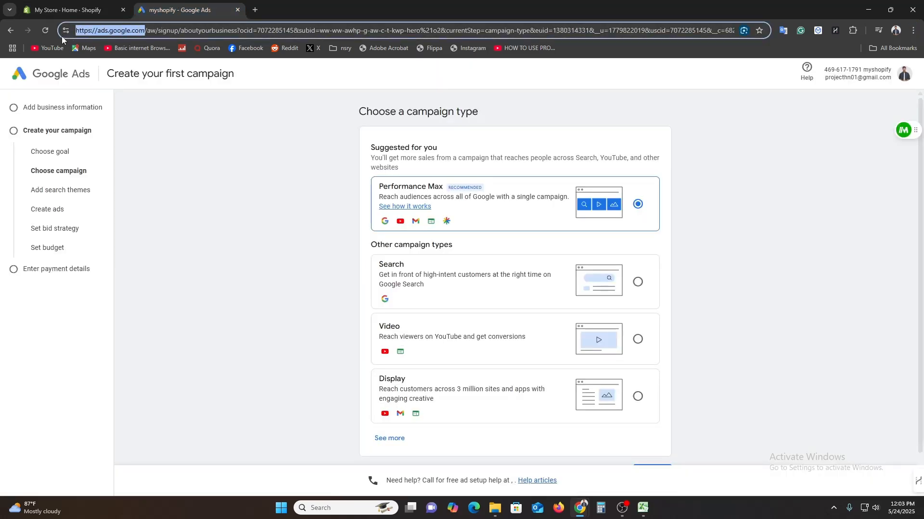
pyautogui.click(254, 11)
pyautogui.hotkey('ctrl', 'v')
pyautogui.press('Return')
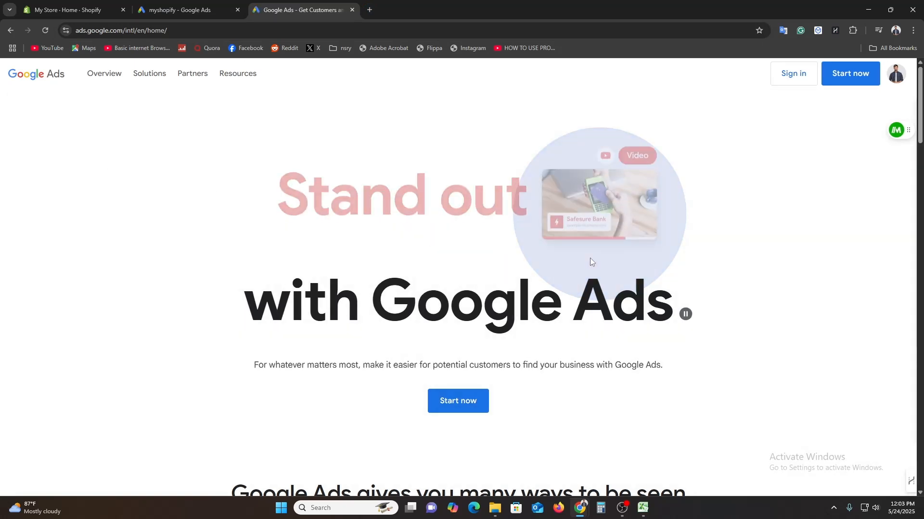
pyautogui.scroll(-1, 144, 414)
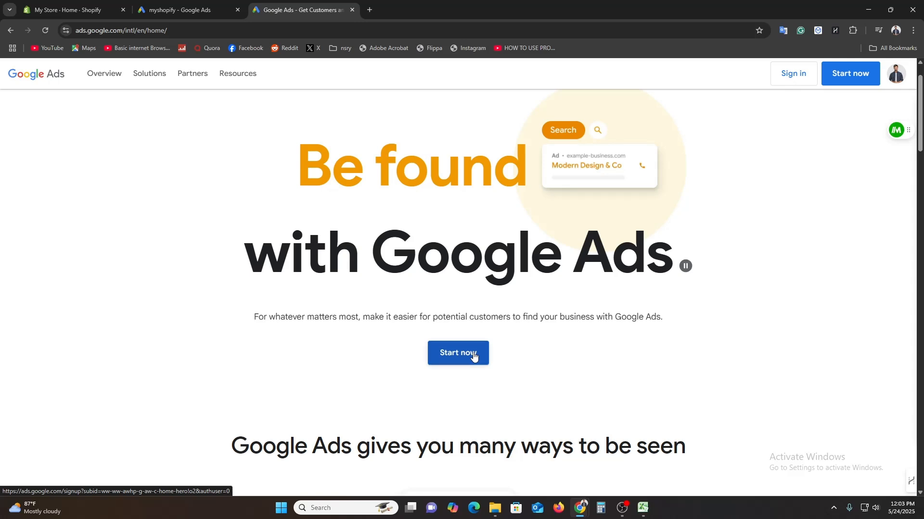
pyautogui.click(472, 354)
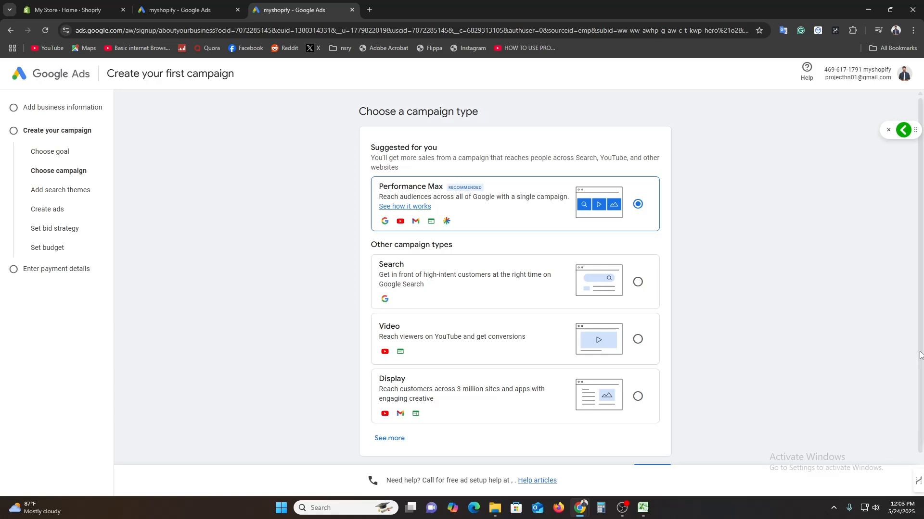
# Examine the signed-in Google Ads account's details and the setup stages through to payment details.
pyautogui.click(902, 76)
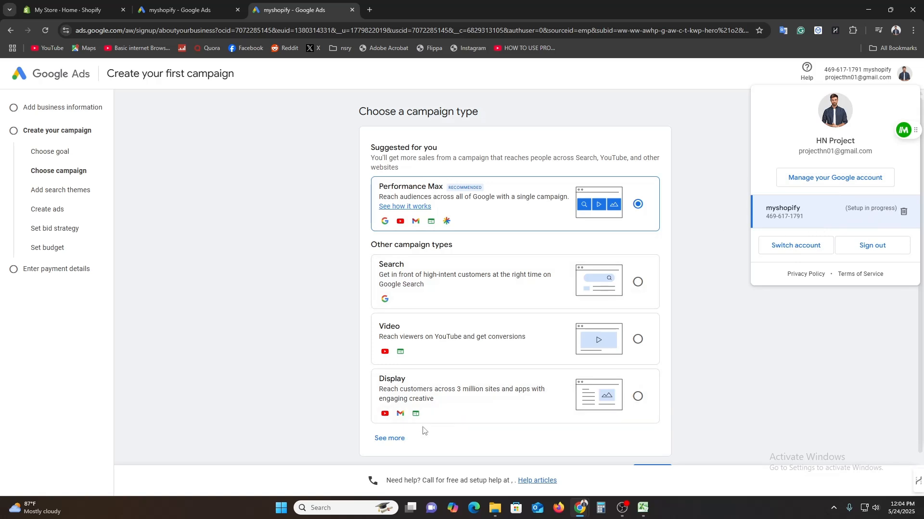
pyautogui.click(276, 316)
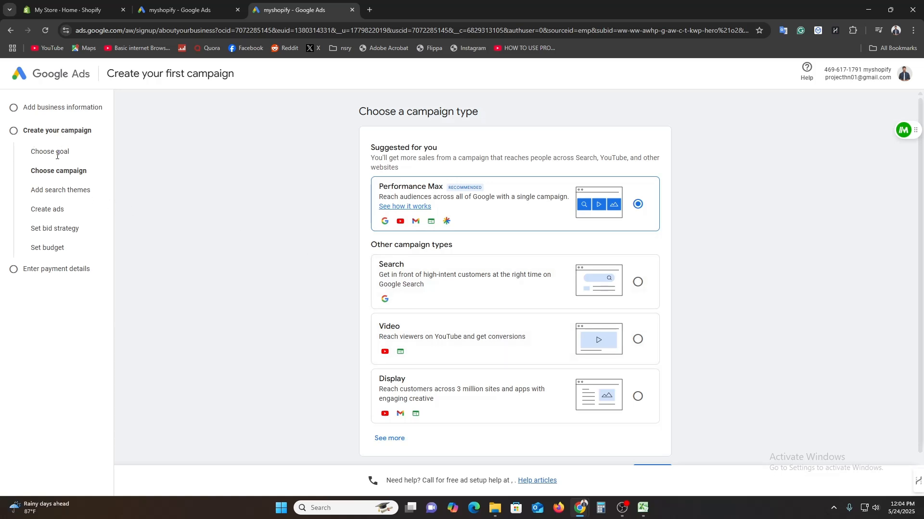
pyautogui.moveTo(32, 270); pyautogui.dragTo(83, 271)
pyautogui.click(10, 275)
# Skip campaign creation and continue with Bangladesh, Bangladesh Time and US Dollar as account settings, through to the end of the payment form.
pyautogui.scroll(-1, 568, 409)
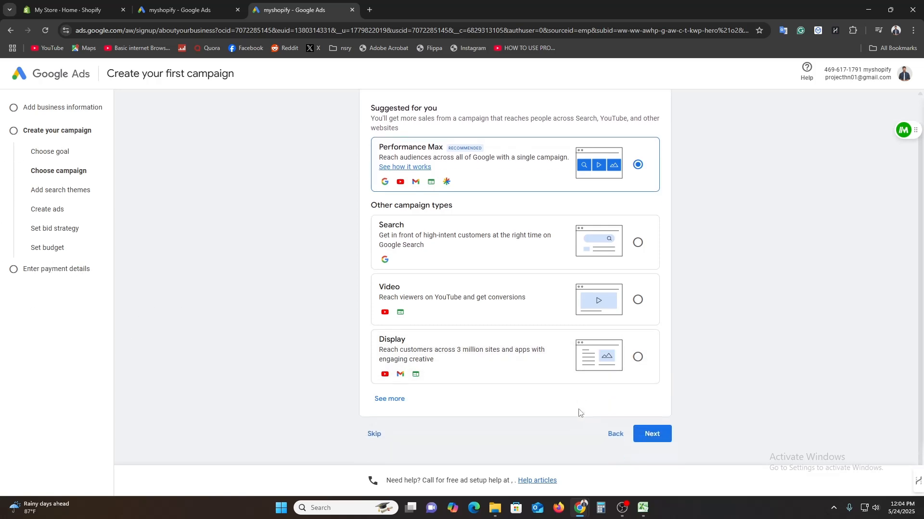
pyautogui.click(375, 436)
pyautogui.click(552, 302)
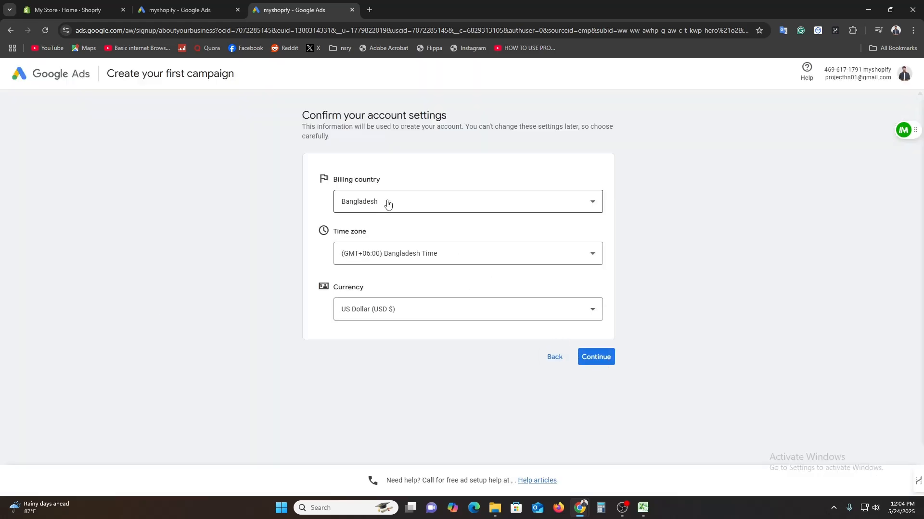
pyautogui.click(603, 358)
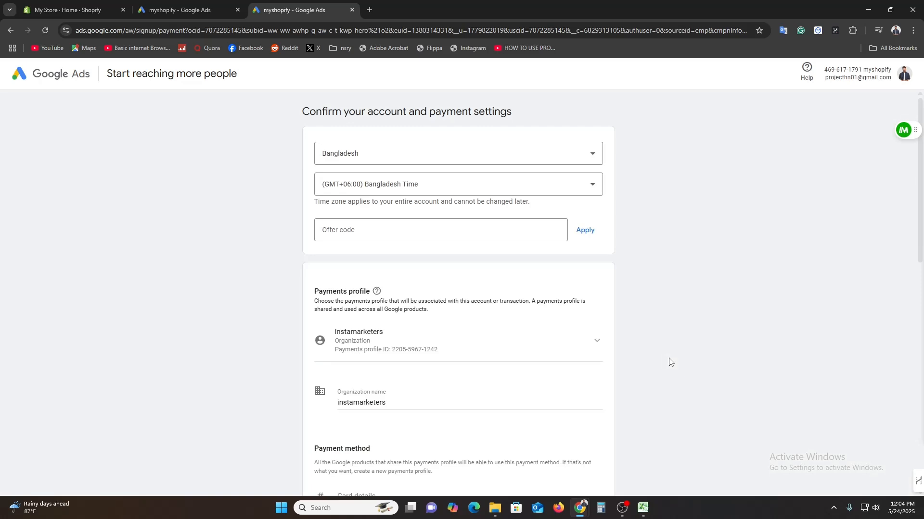
pyautogui.scroll(-10, 671, 362)
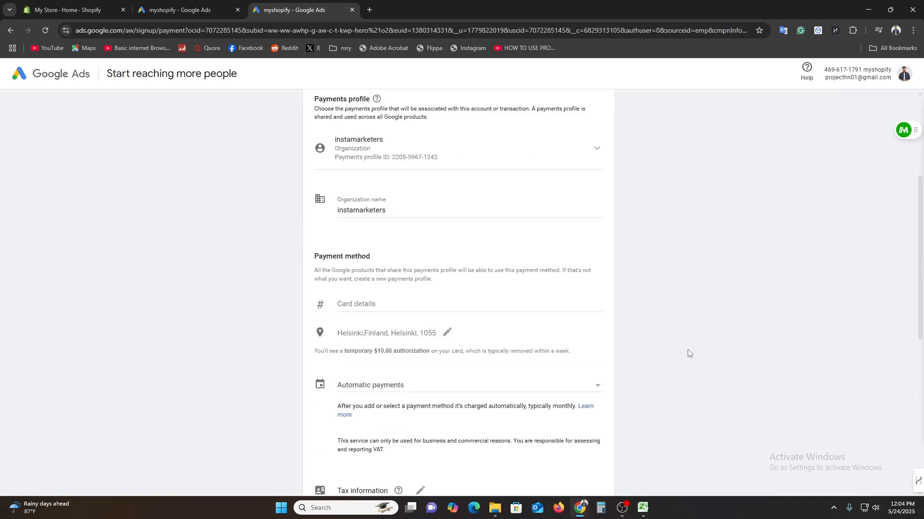
pyautogui.click(595, 394)
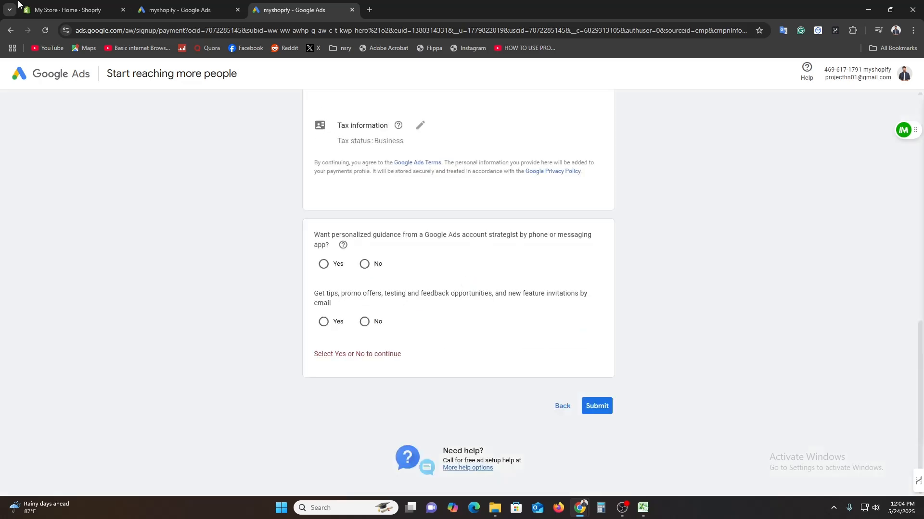
# Switch back to the Shopify admin, open the Shopify App Store and search it for "google & youtube".
pyautogui.click(86, 10)
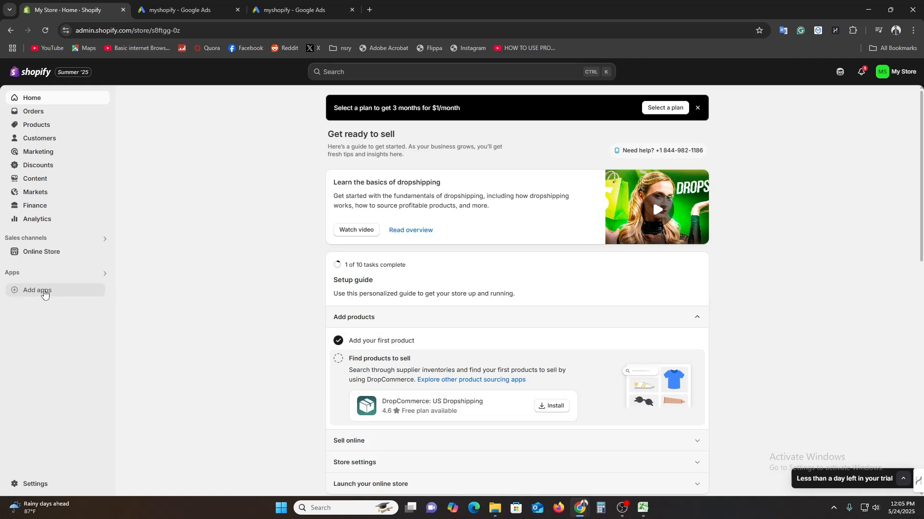
pyautogui.click(44, 291)
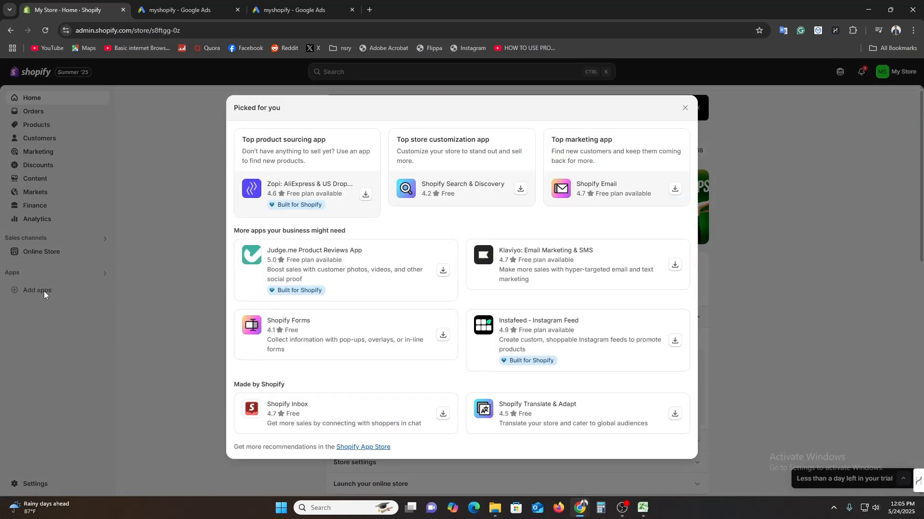
pyautogui.click(371, 449)
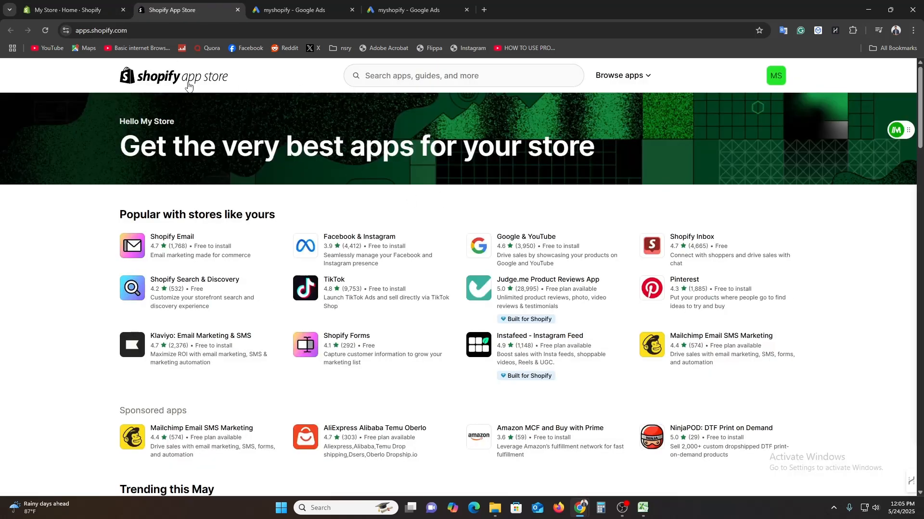
pyautogui.click(404, 84)
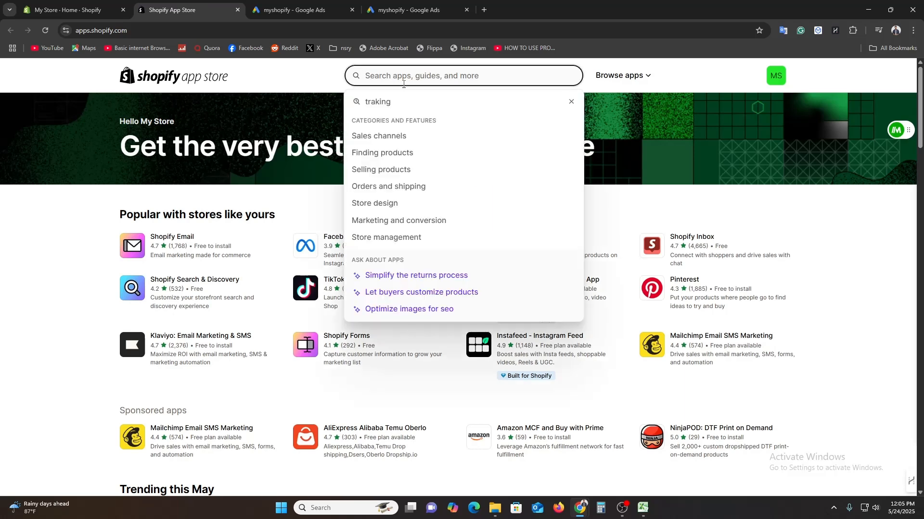
pyautogui.write('google ')
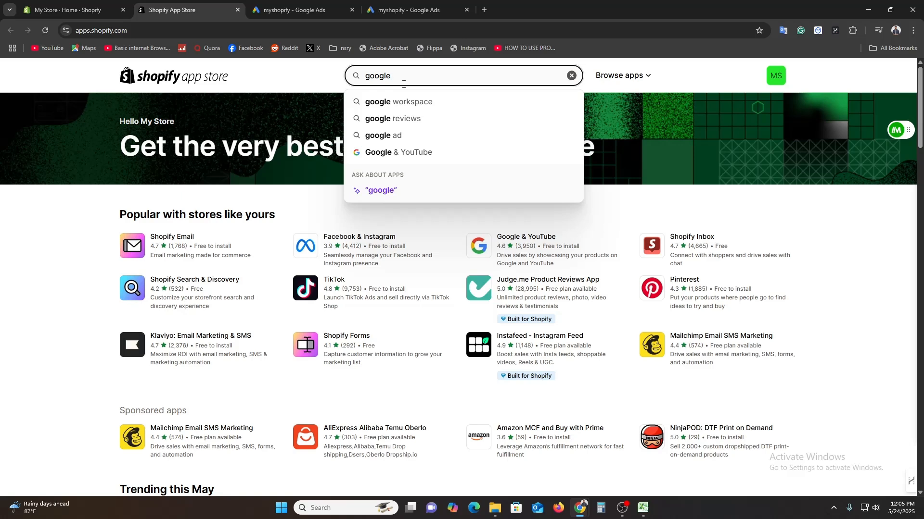
pyautogui.write('&')
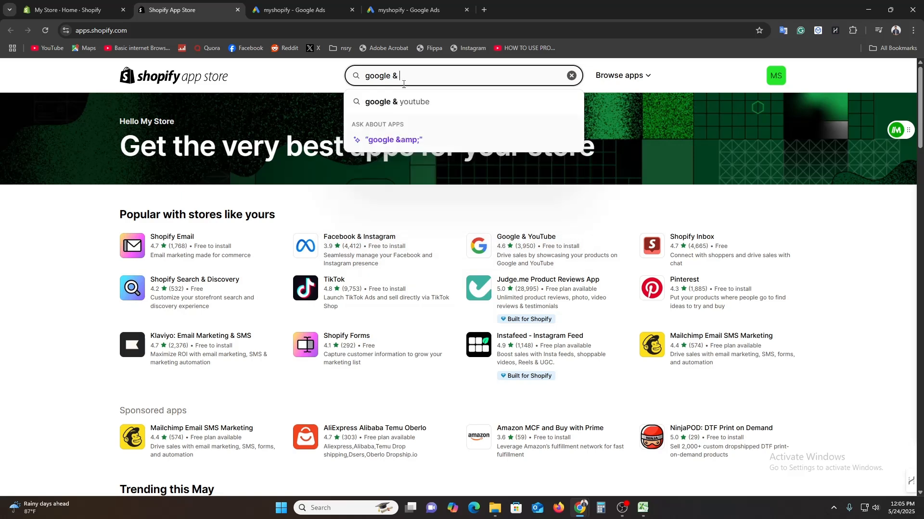
pyautogui.click(409, 102)
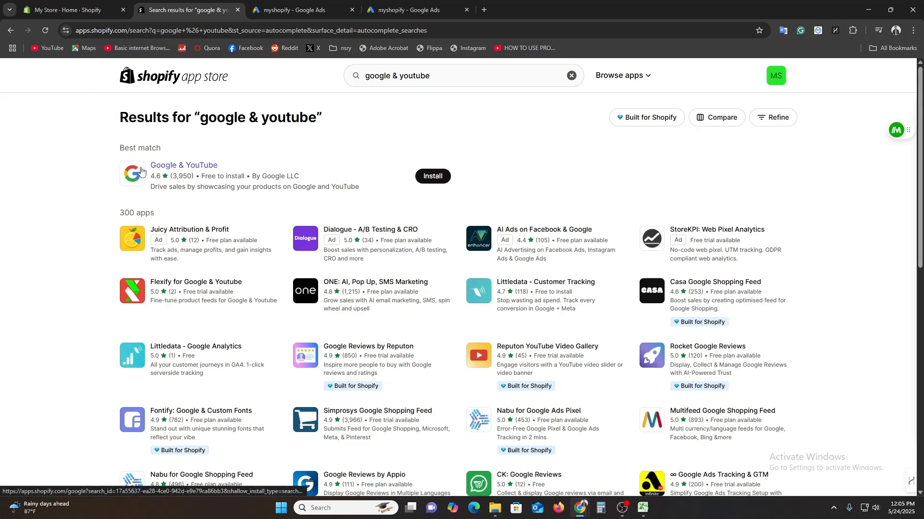
# Install and pin the Google & YouTube app, and connect it to the existing Google account.
pyautogui.click(432, 176)
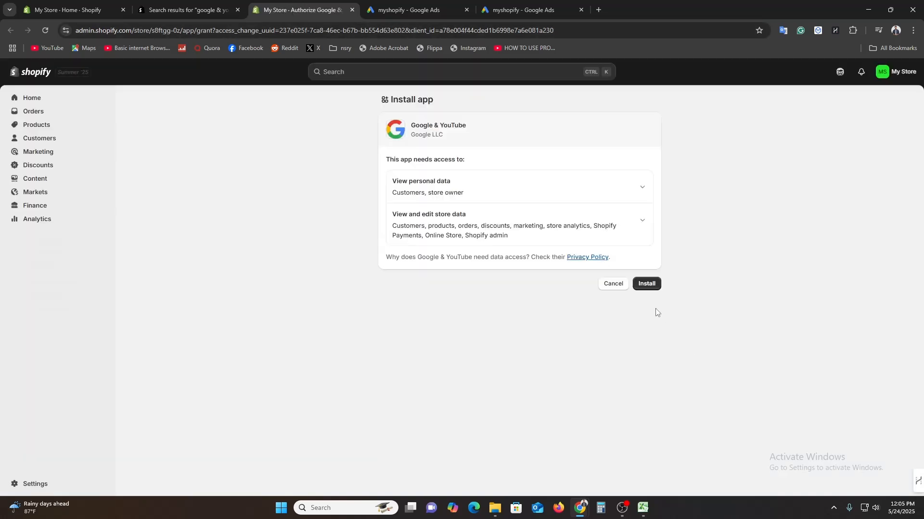
pyautogui.click(647, 285)
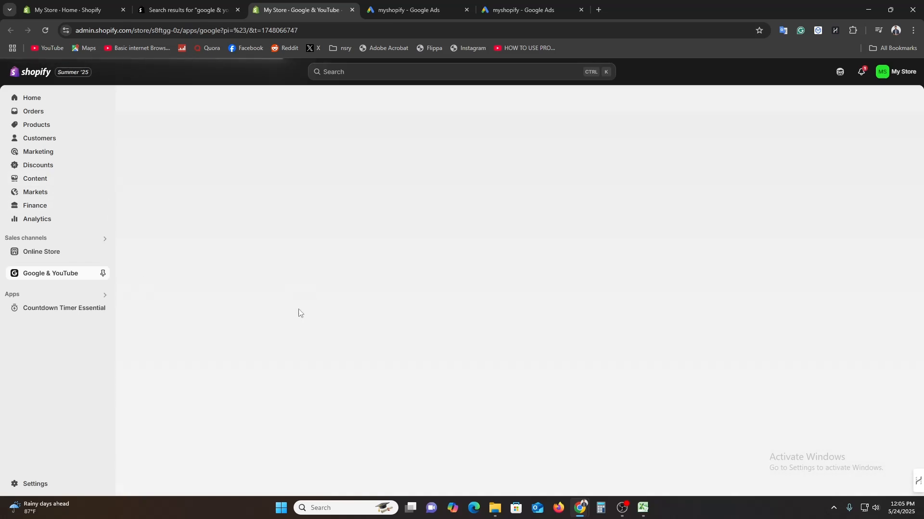
pyautogui.click(101, 273)
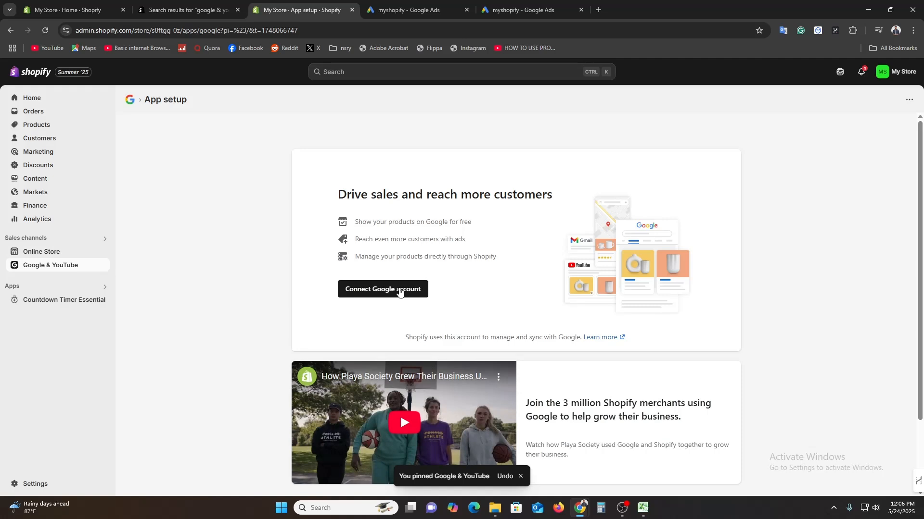
pyautogui.click(399, 290)
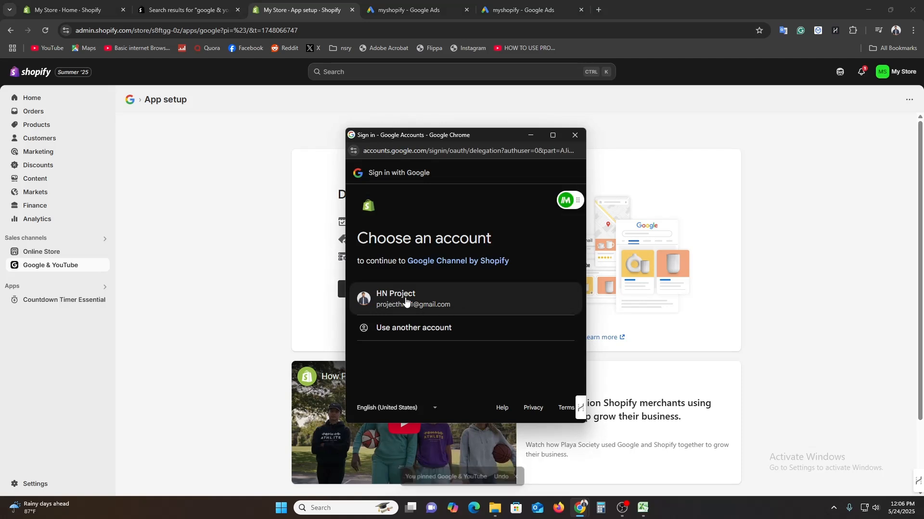
pyautogui.click(438, 299)
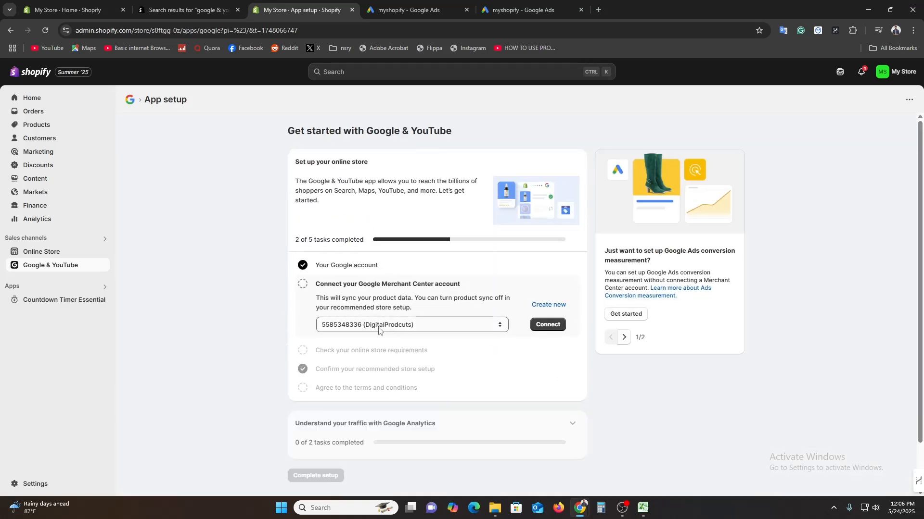
# Compare the Merchant Center accounts offered in the app setup with the account shown in Google Ads.
pyautogui.click(409, 10)
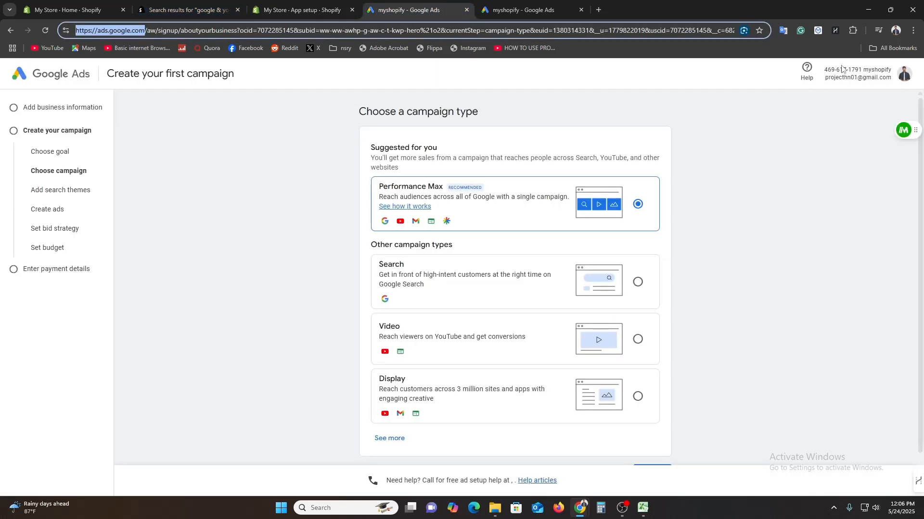
pyautogui.click(305, 5)
pyautogui.click(469, 322)
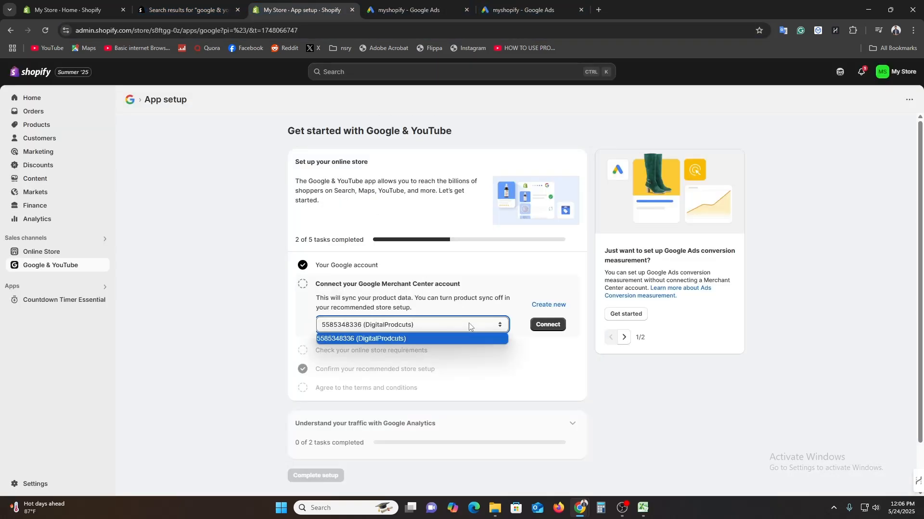
pyautogui.click(470, 327)
pyautogui.click(409, 10)
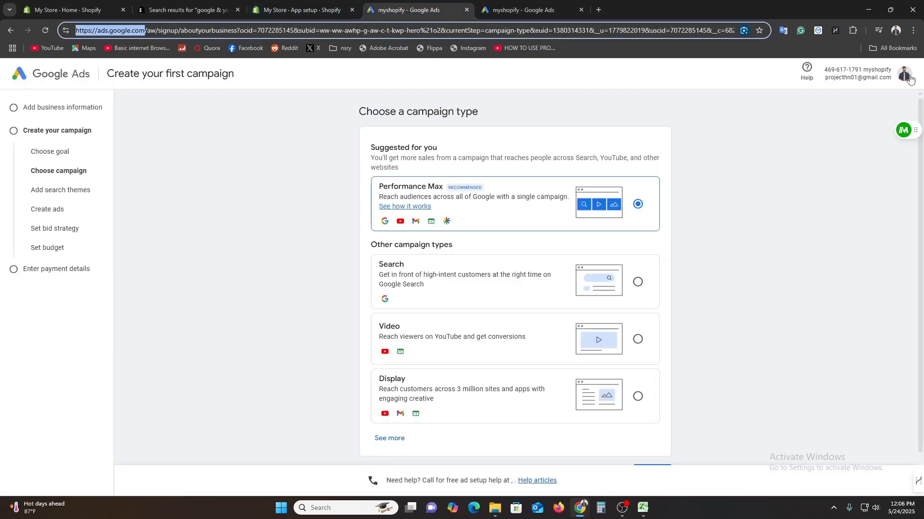
pyautogui.click(286, 3)
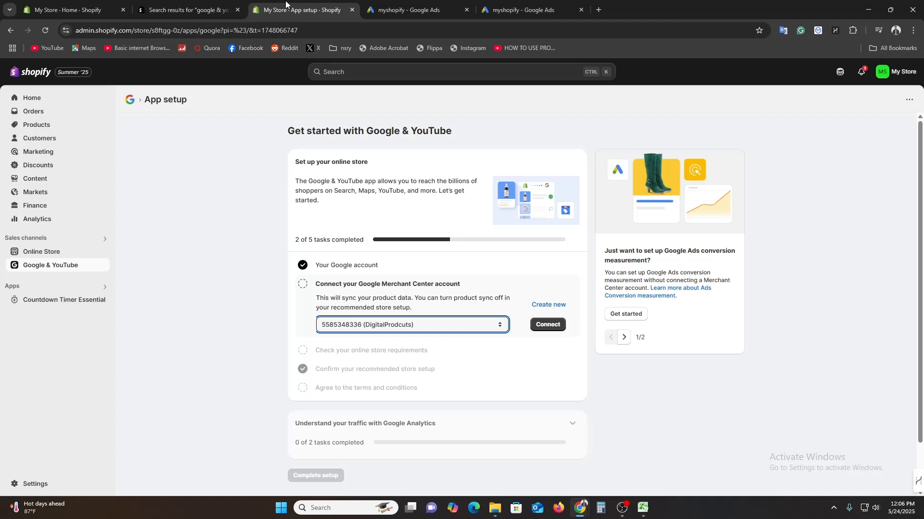
# Try to connect the DigitalProdcuts Merchant Center account, and open Merchant Center by shortening its overview address on merchants.google.com.
pyautogui.click(551, 325)
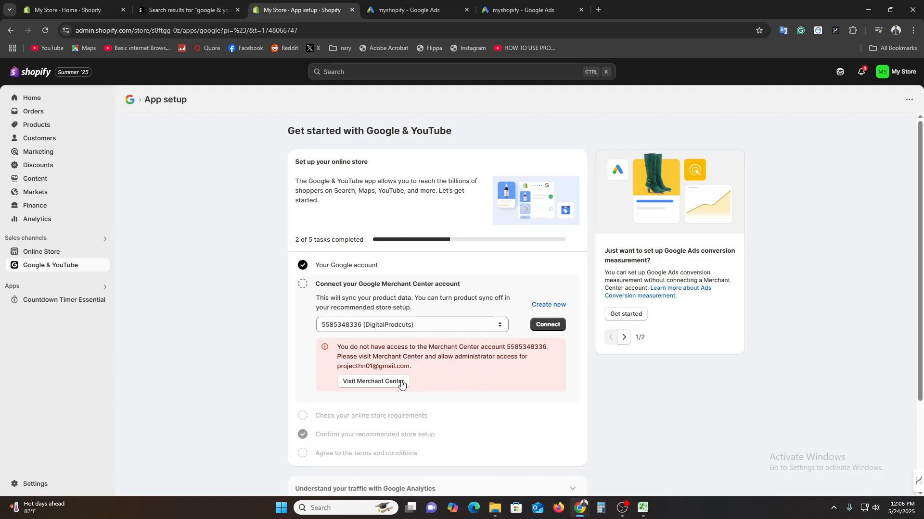
pyautogui.click(378, 382)
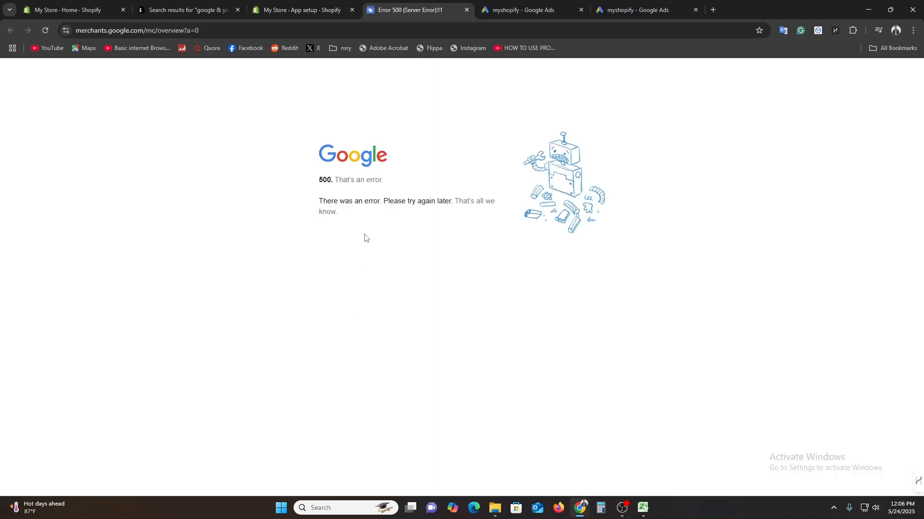
pyautogui.moveTo(157, 30); pyautogui.dragTo(289, 34)
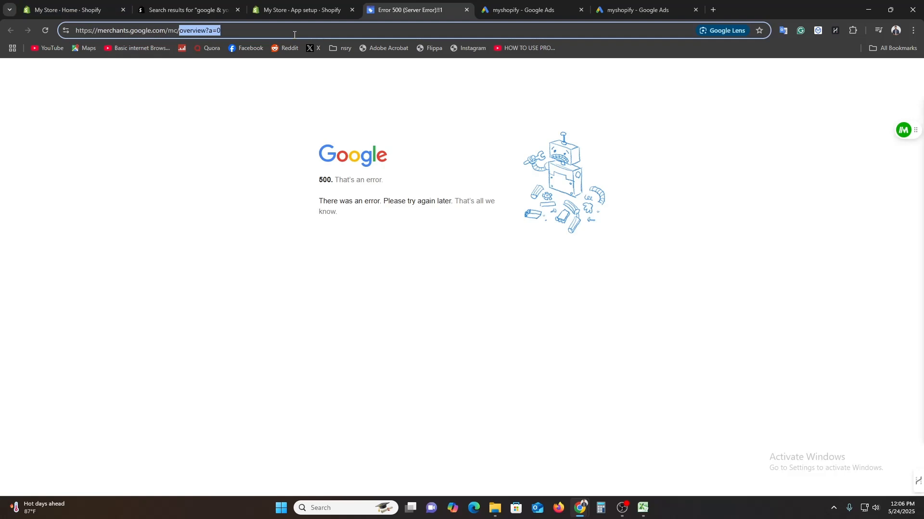
pyautogui.press('BackSpace')
pyautogui.press('BackSpace')
pyautogui.press('BackSpace')
pyautogui.press('BackSpace')
pyautogui.press('Return')
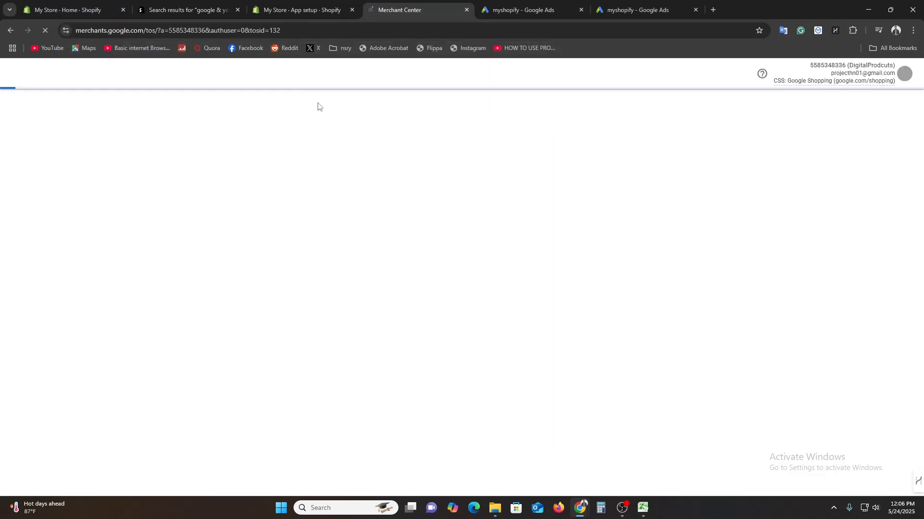
# Agree to the new Merchant Center Terms and Conditions and confirm the acceptance.
pyautogui.scroll(-10, 522, 313)
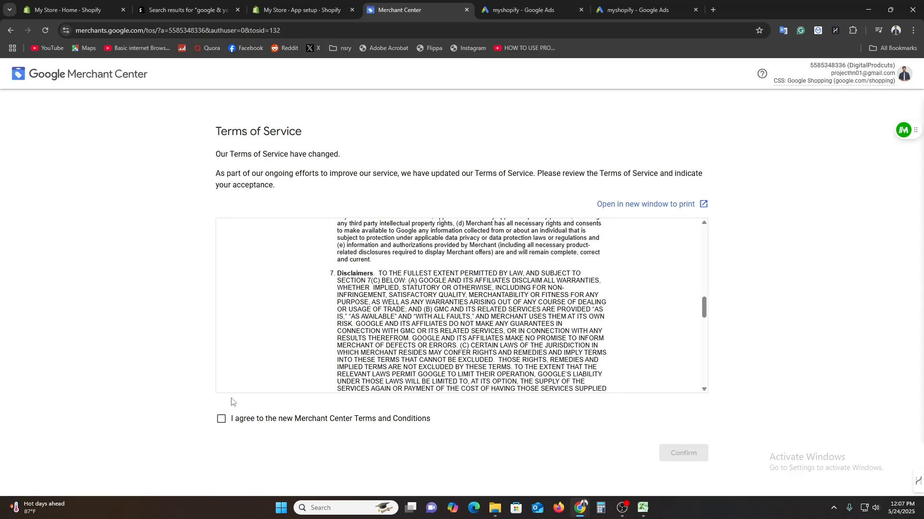
pyautogui.click(222, 419)
pyautogui.click(683, 453)
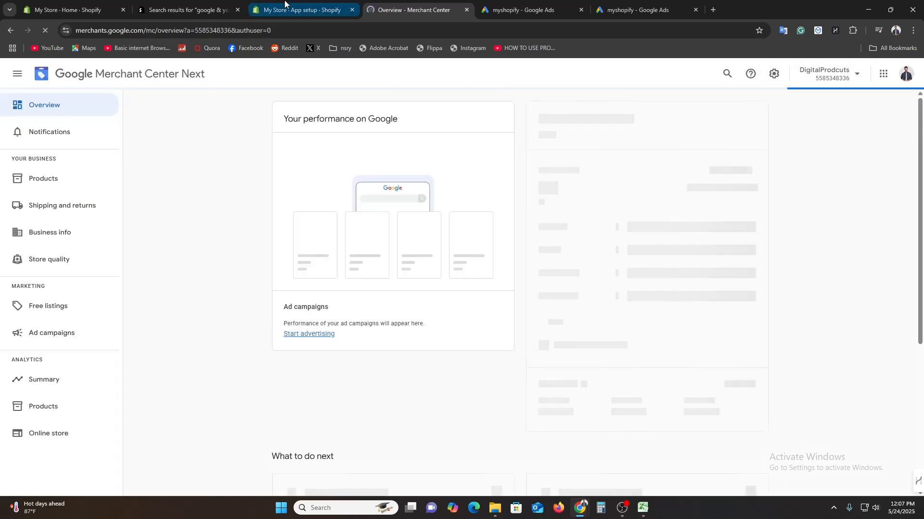
# Retry connecting the DigitalProdcuts Merchant Center account in Shopify's Google & YouTube app setup.
pyautogui.click(302, 10)
pyautogui.click(547, 324)
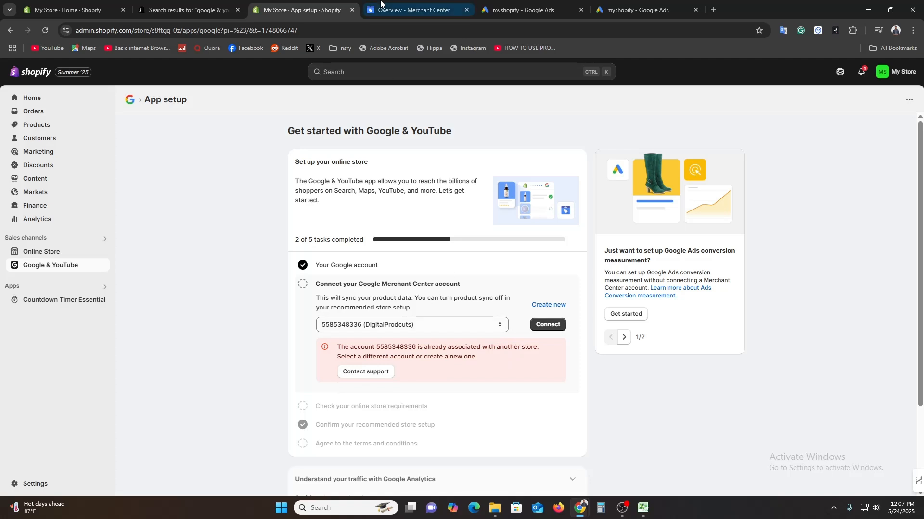
# Open the DigitalProdcuts Merchant Center account in Business Manager and check its linked apps and services and profile options.
pyautogui.click(409, 10)
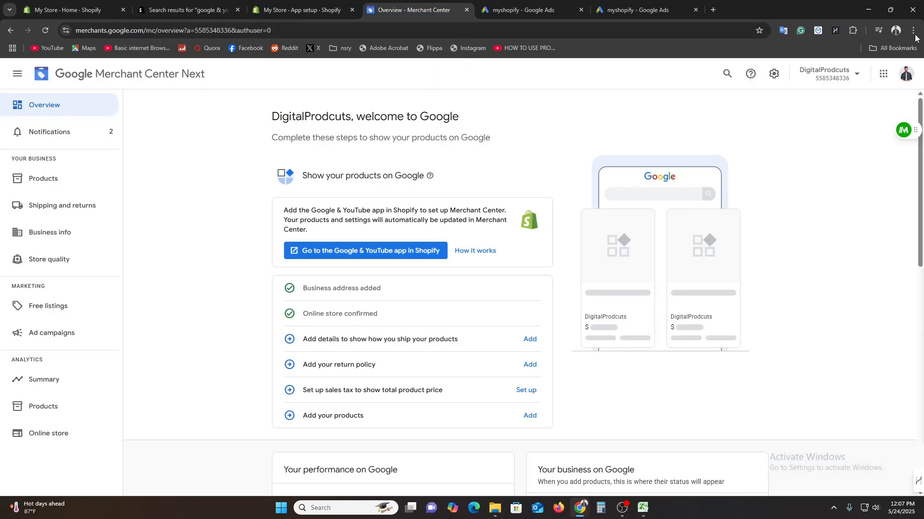
pyautogui.click(836, 73)
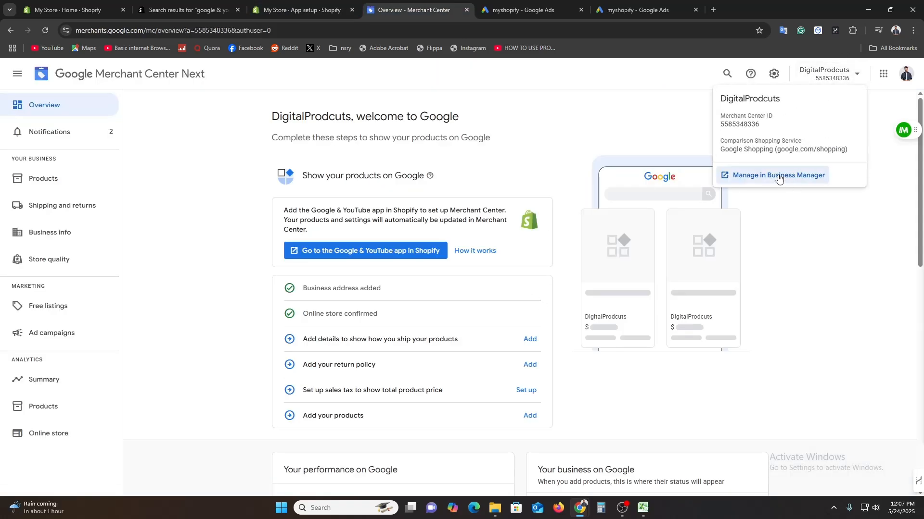
pyautogui.click(758, 174)
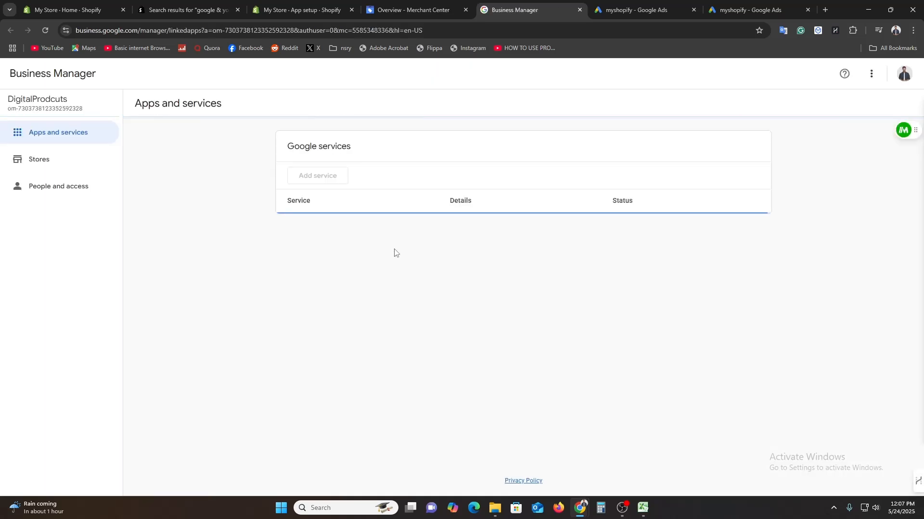
pyautogui.click(871, 76)
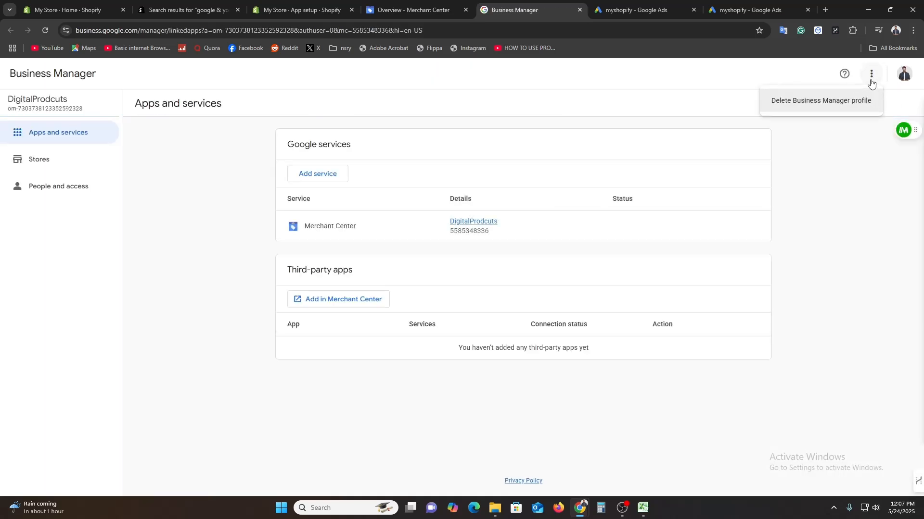
pyautogui.click(379, 423)
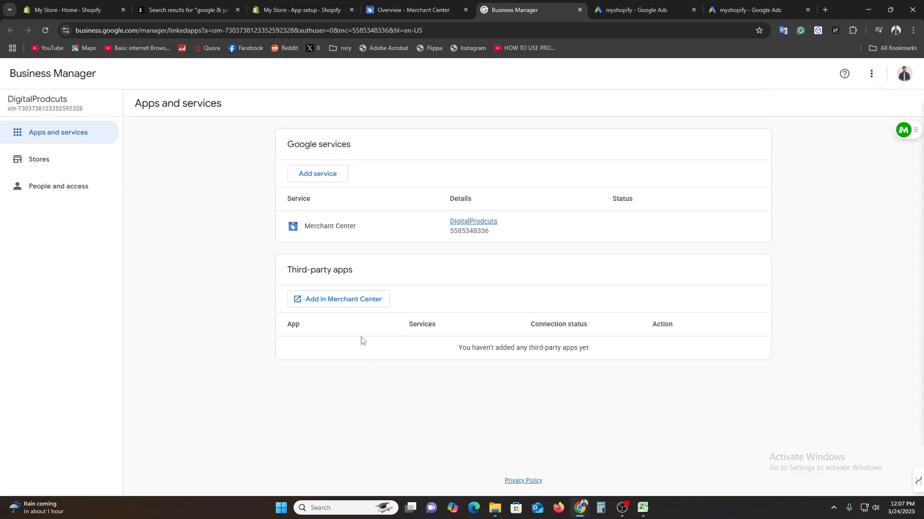
# Start linking a new Google Ads account to the DigitalProdcuts Business Manager profile and look at the country choices.
pyautogui.click(331, 176)
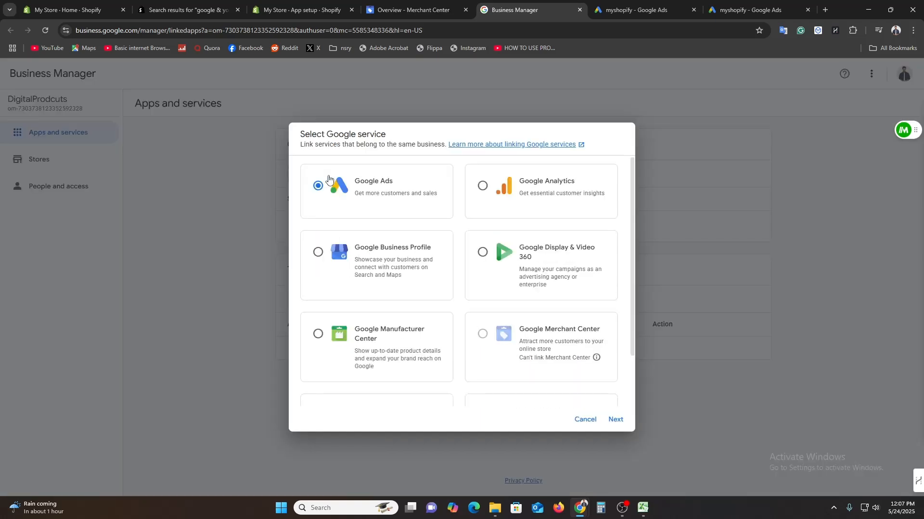
pyautogui.click(615, 421)
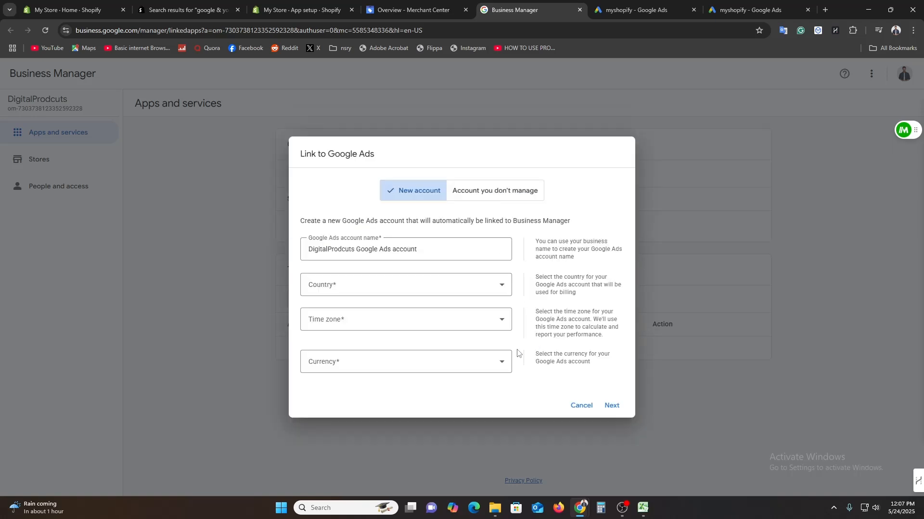
pyautogui.click(435, 284)
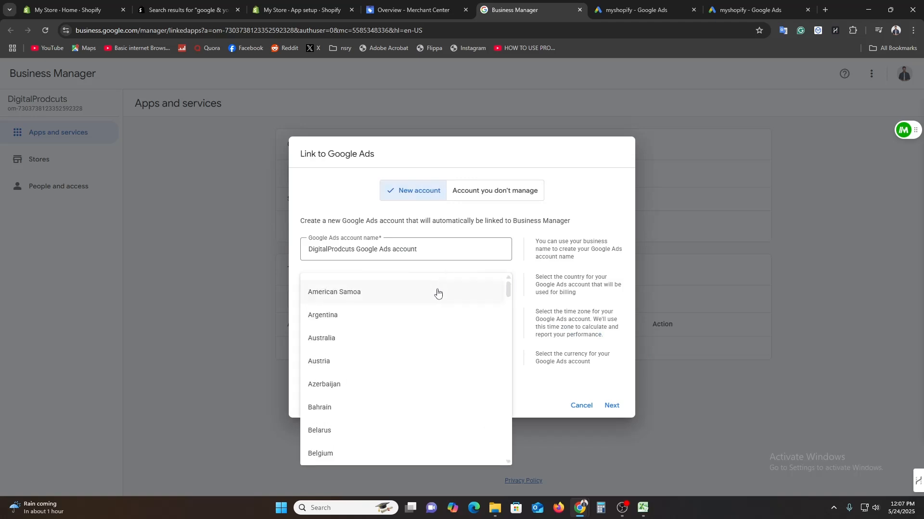
pyautogui.click(643, 333)
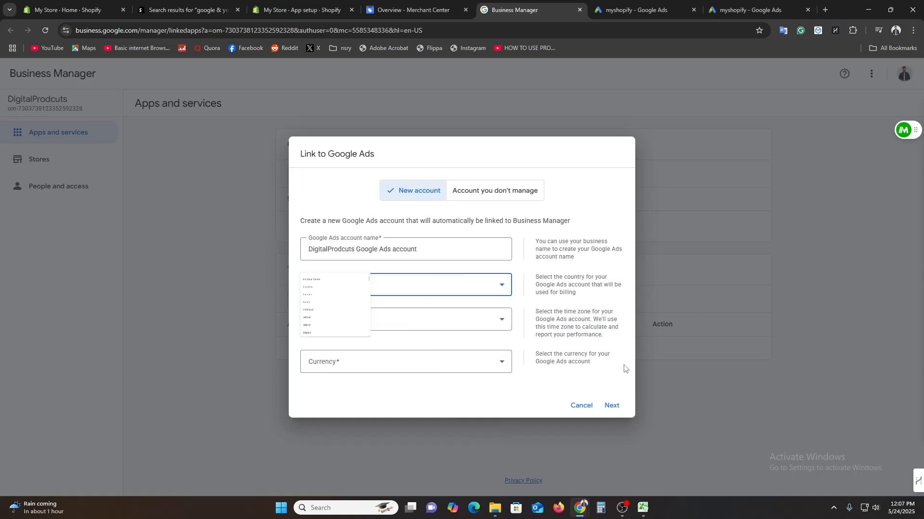
# Compare the Merchant Center connection error in Shopify's app setup with the Merchant Center overview.
pyautogui.click(312, 6)
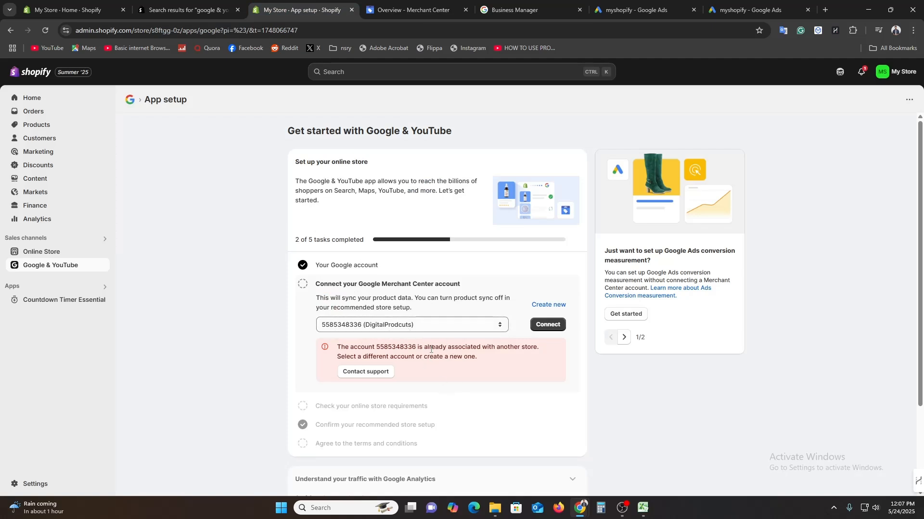
pyautogui.click(441, 6)
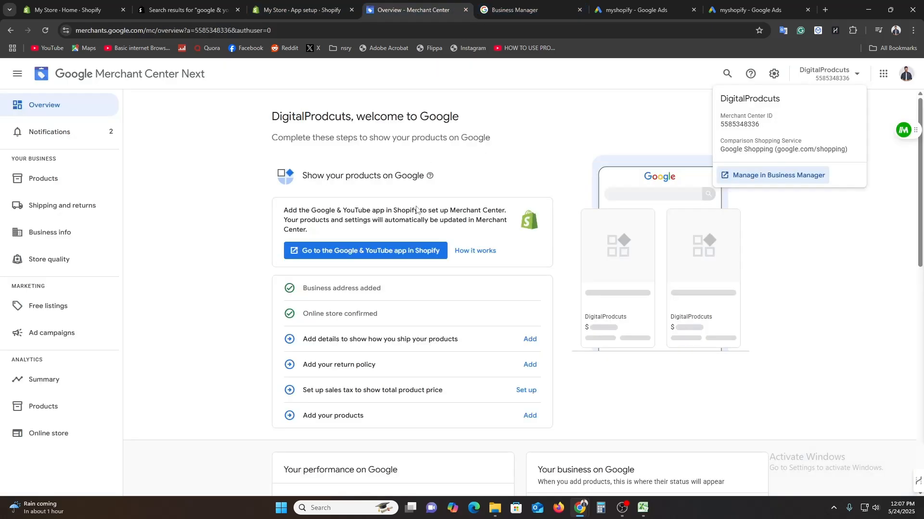
pyautogui.click(303, 9)
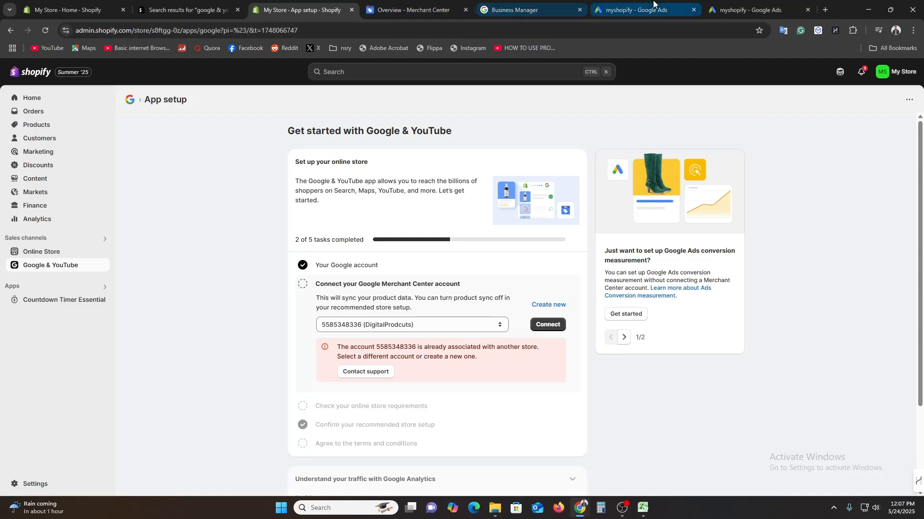
# Switch to the Google Ads signup, choose Display as the type of the first campaign, and continue to the campaign settings.
pyautogui.click(640, 9)
pyautogui.click(739, 5)
pyautogui.click(651, 4)
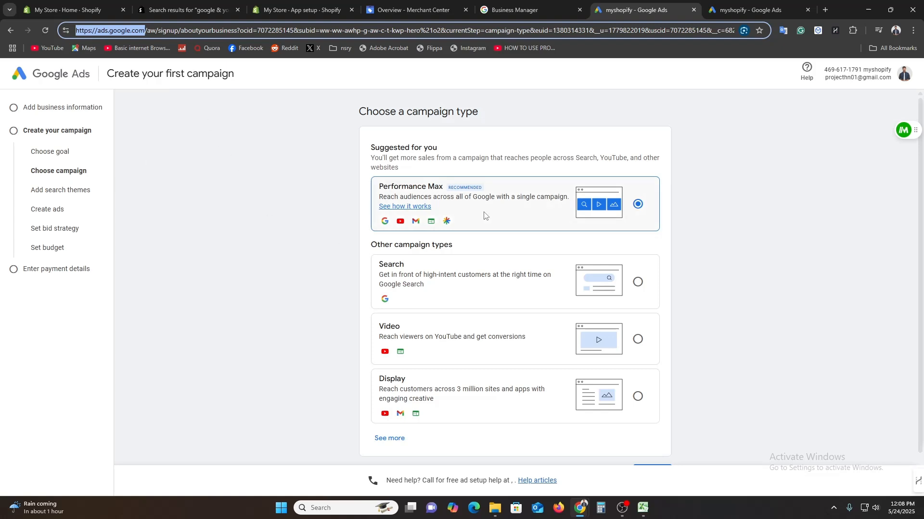
pyautogui.moveTo(391, 112); pyautogui.dragTo(434, 112)
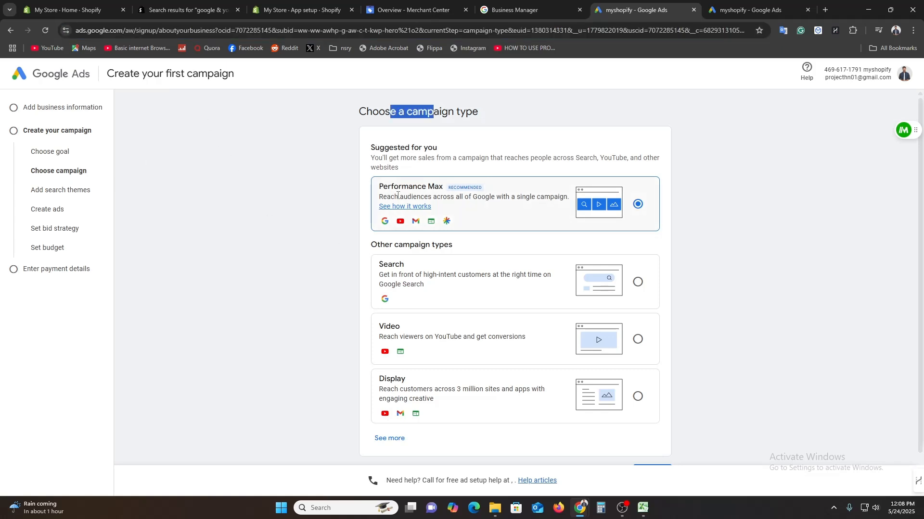
pyautogui.moveTo(422, 188); pyautogui.dragTo(445, 188)
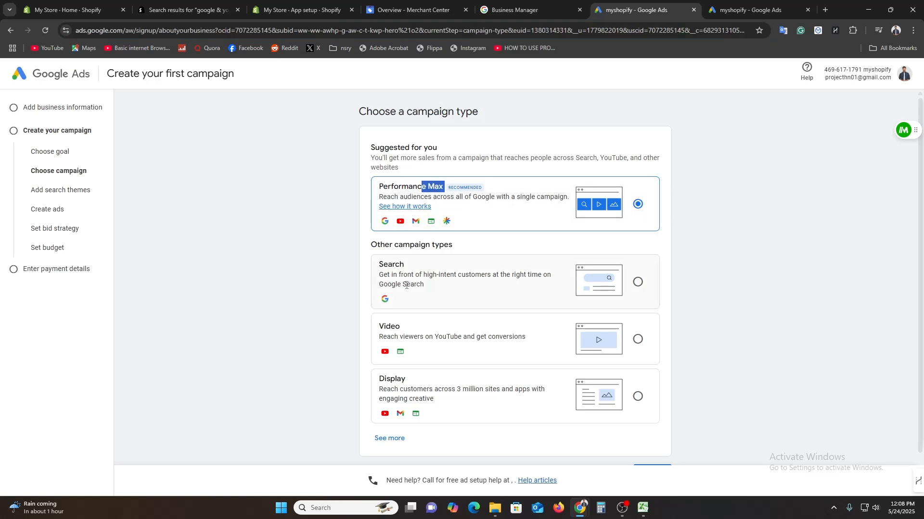
pyautogui.scroll(-1, 420, 301)
pyautogui.click(479, 315)
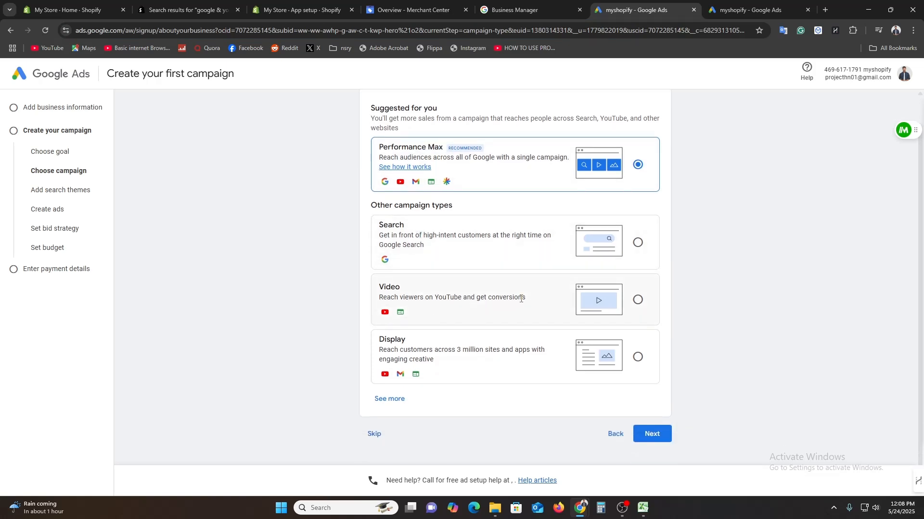
pyautogui.click(543, 300)
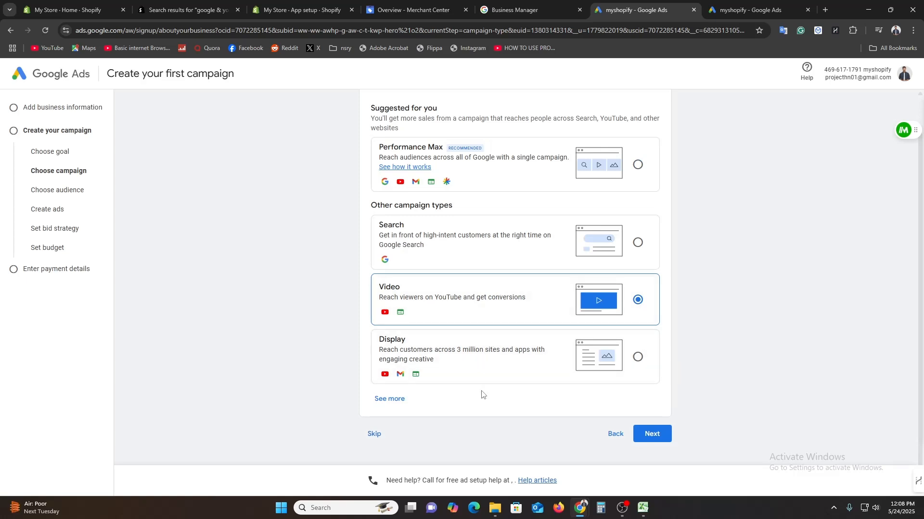
pyautogui.click(489, 375)
pyautogui.click(541, 303)
pyautogui.click(650, 436)
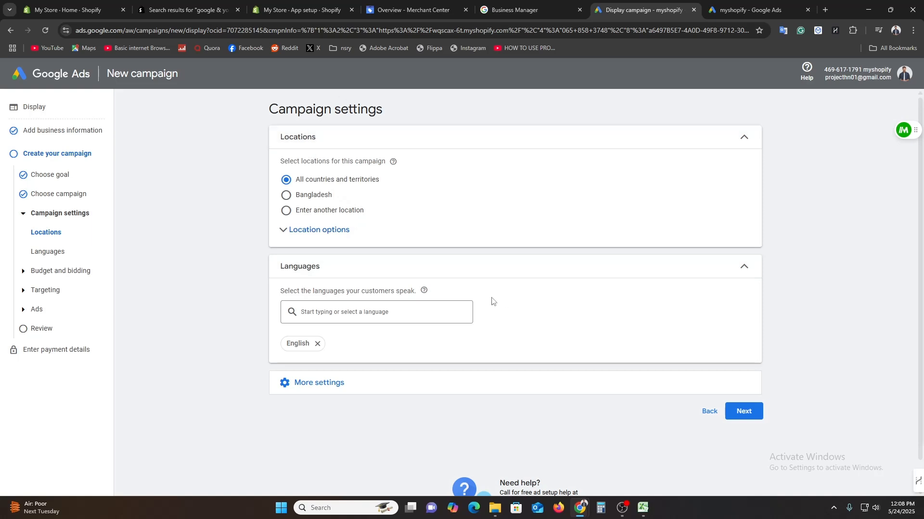
# Expand the location options and target the campaign at another location, including the United States.
pyautogui.click(310, 229)
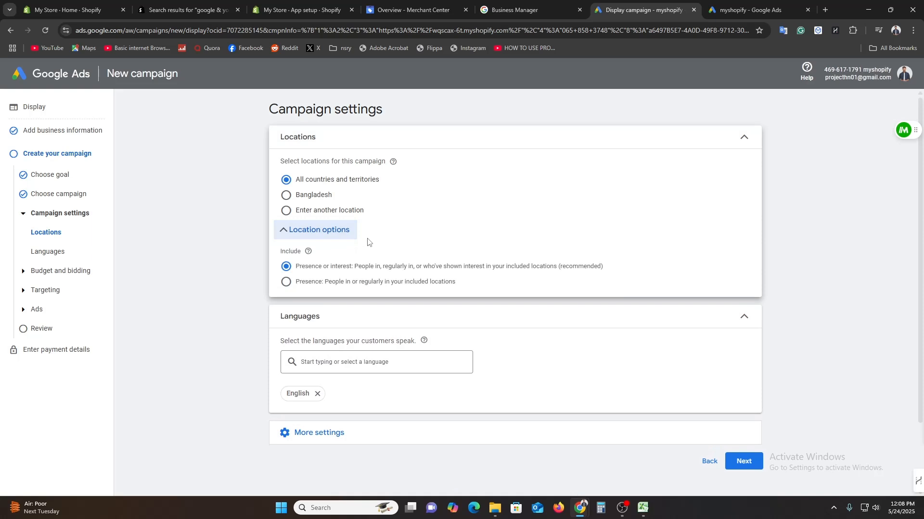
pyautogui.click(334, 212)
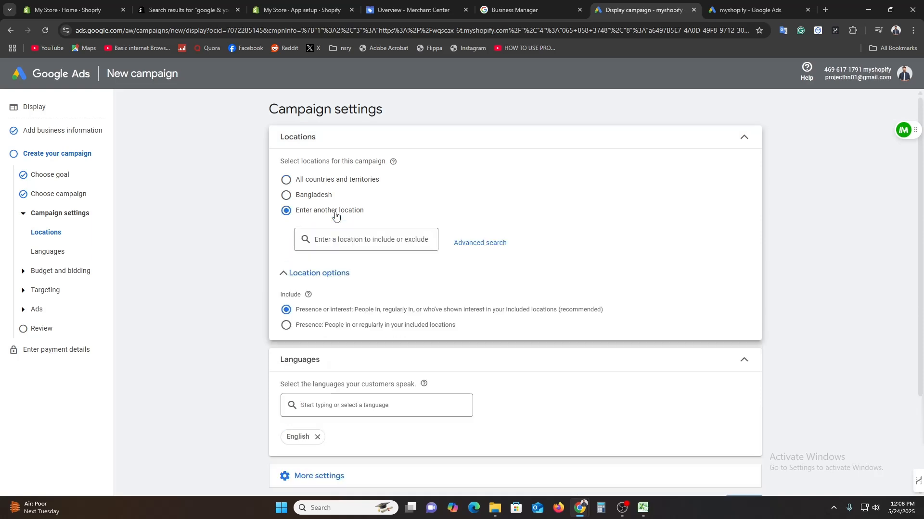
pyautogui.click(363, 243)
pyautogui.write('united')
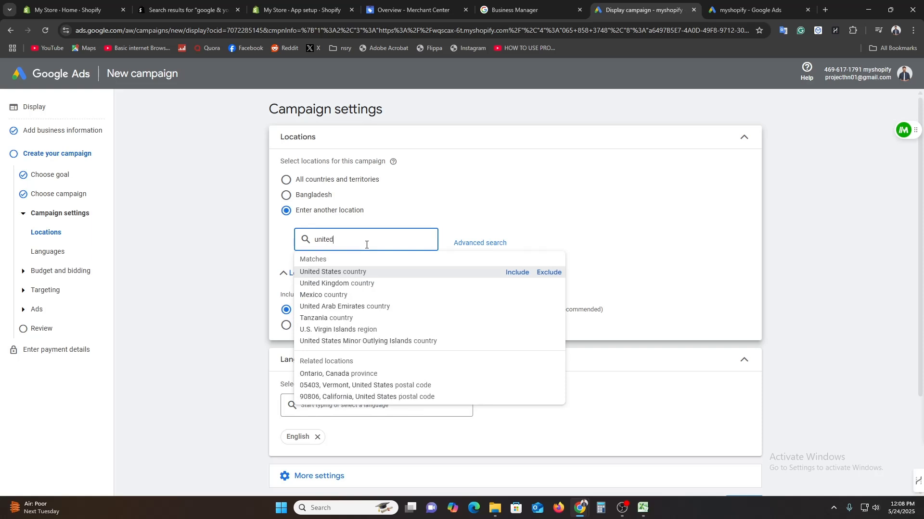
pyautogui.click(517, 272)
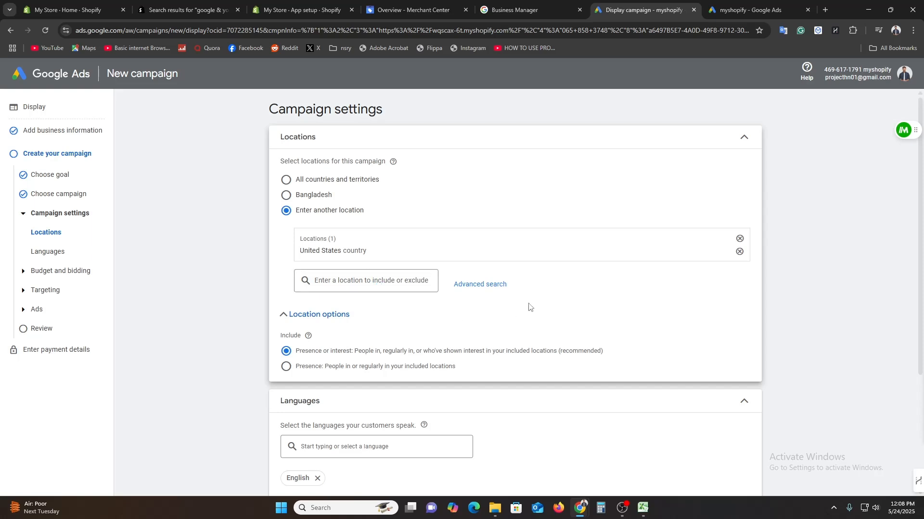
# Add Bengali to the campaign's customer languages alongside English.
pyautogui.scroll(-3, 527, 307)
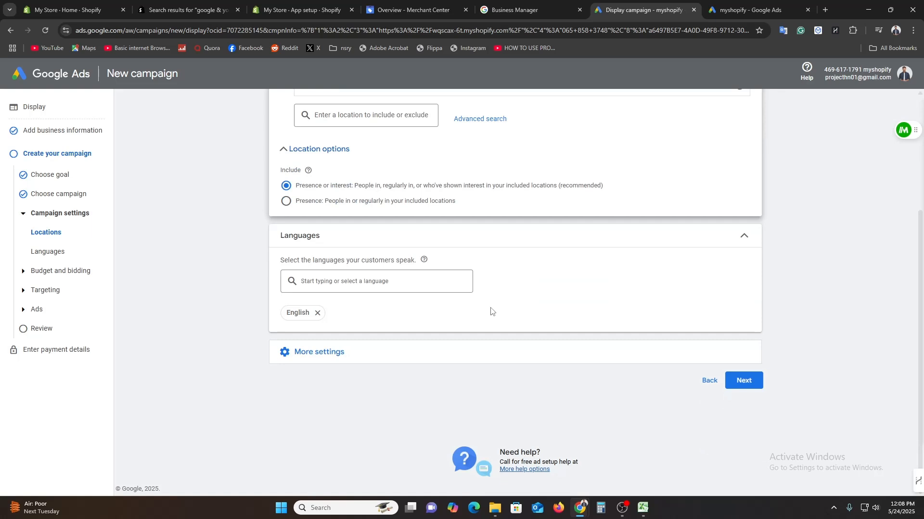
pyautogui.click(336, 281)
pyautogui.write('ba')
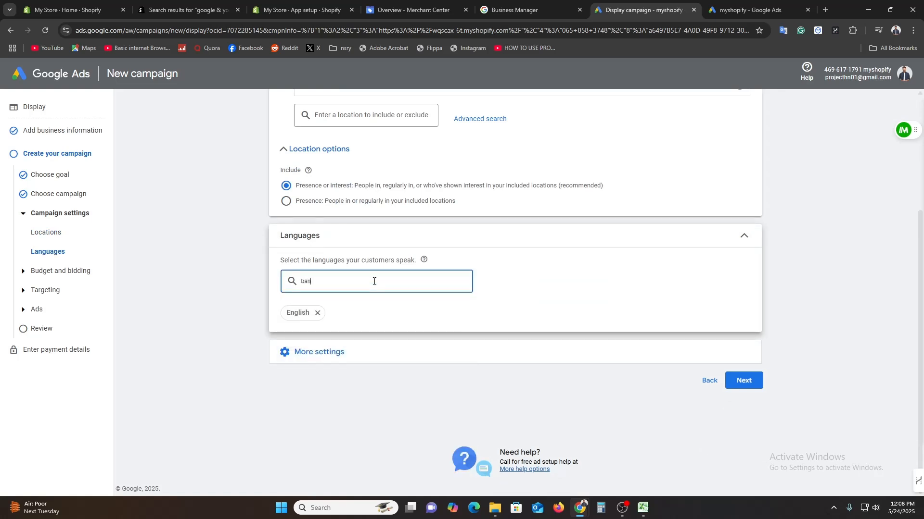
pyautogui.write('n')
pyautogui.press('BackSpace')
pyautogui.press('BackSpace')
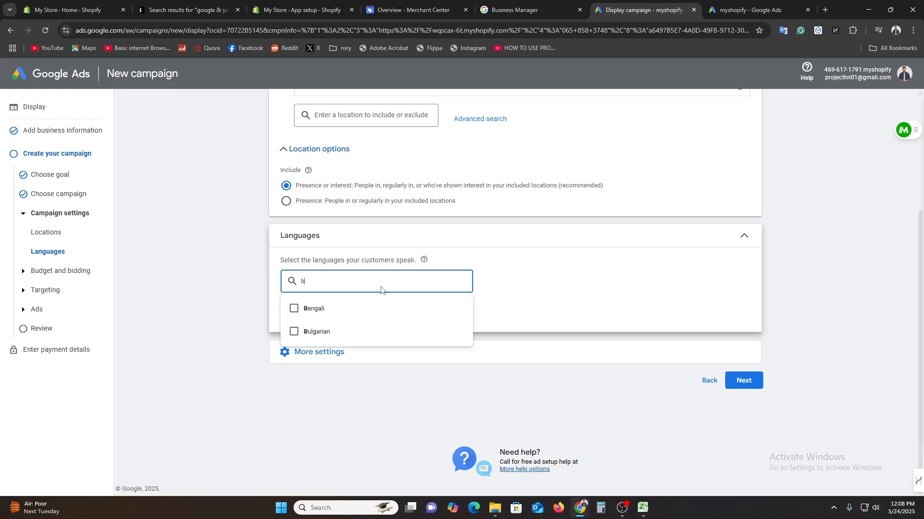
pyautogui.write('e')
pyautogui.click(367, 310)
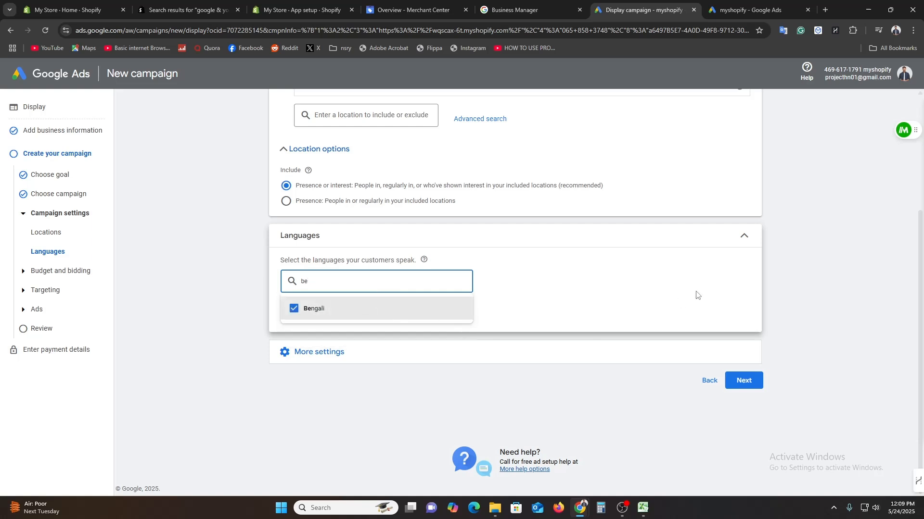
pyautogui.click(665, 299)
# Review the campaign's additional settings, from ad rotation to content exclusions, and continue to budget and bidding.
pyautogui.click(396, 353)
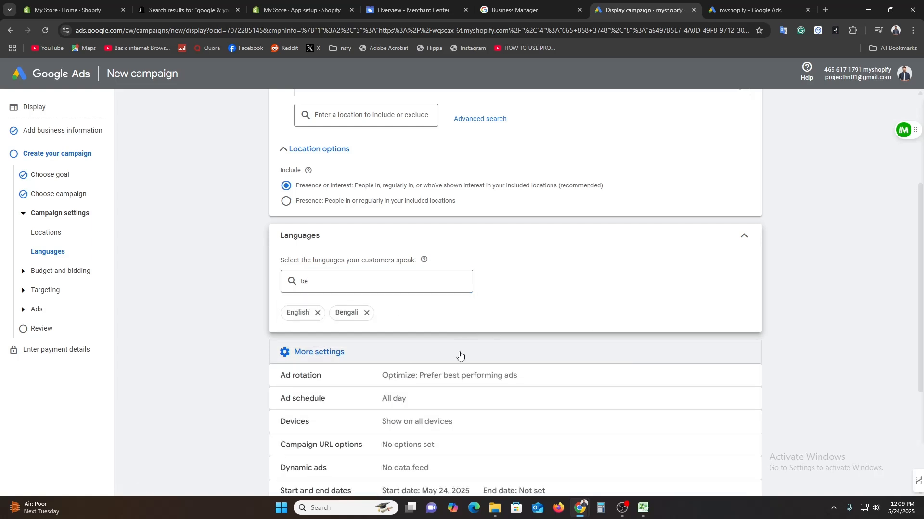
pyautogui.scroll(-2, 457, 356)
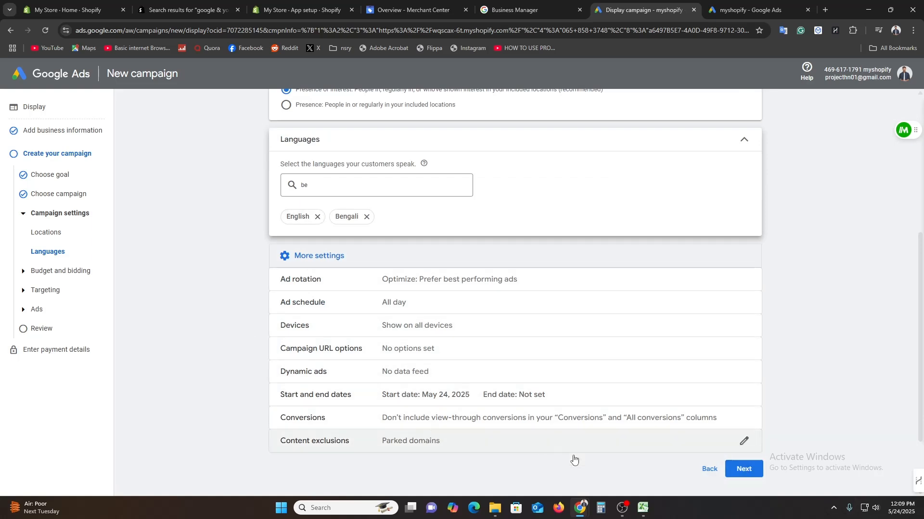
pyautogui.click(743, 469)
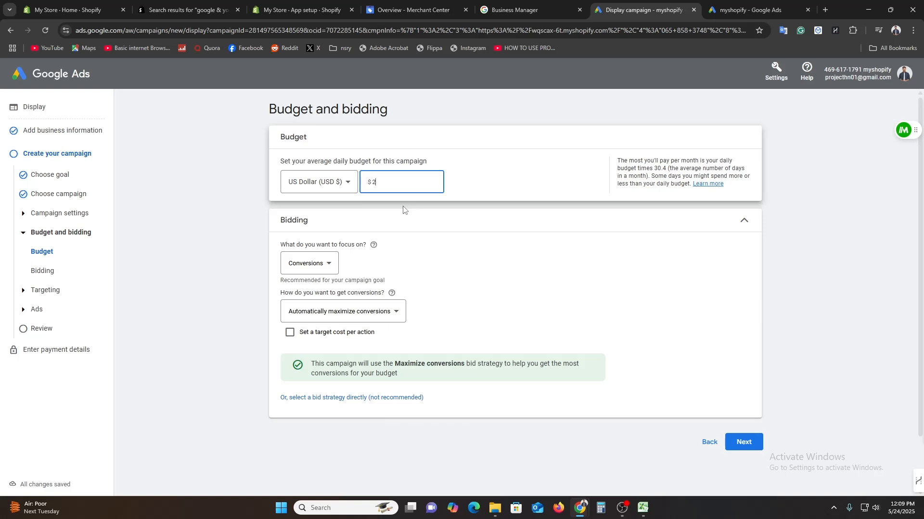
# Set the campaign's average daily budget to 20.00 US dollars, collapse the bidding section, and continue to targeting.
pyautogui.click(434, 229)
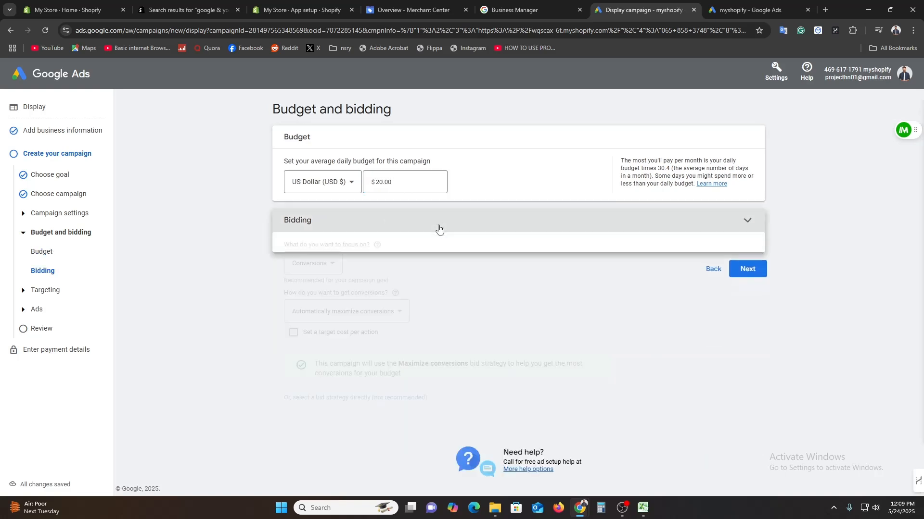
pyautogui.click(322, 225)
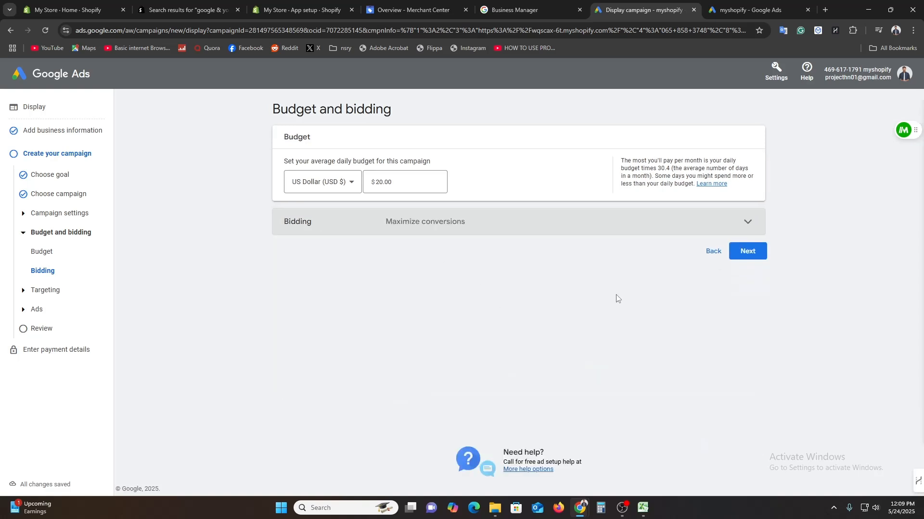
pyautogui.click(748, 253)
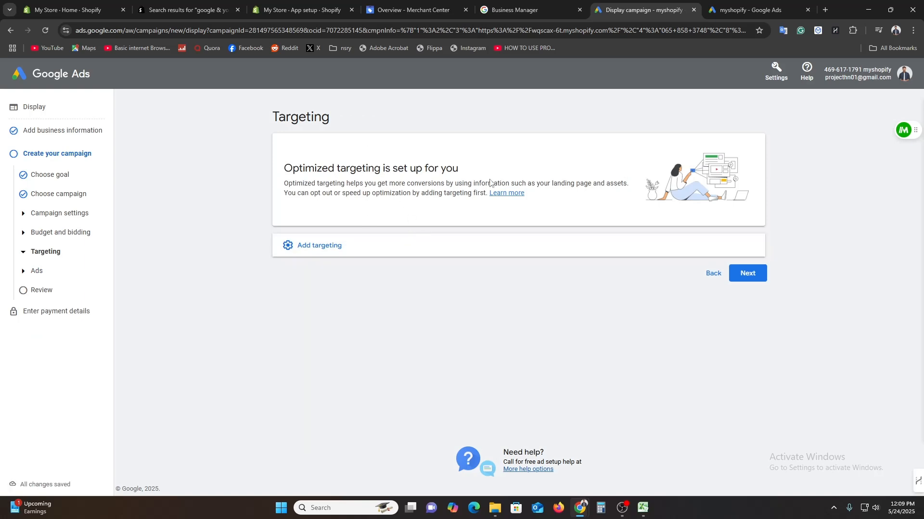
# Look through the optional targeting types, keep optimized targeting without additions, and continue to ad creation.
pyautogui.click(422, 247)
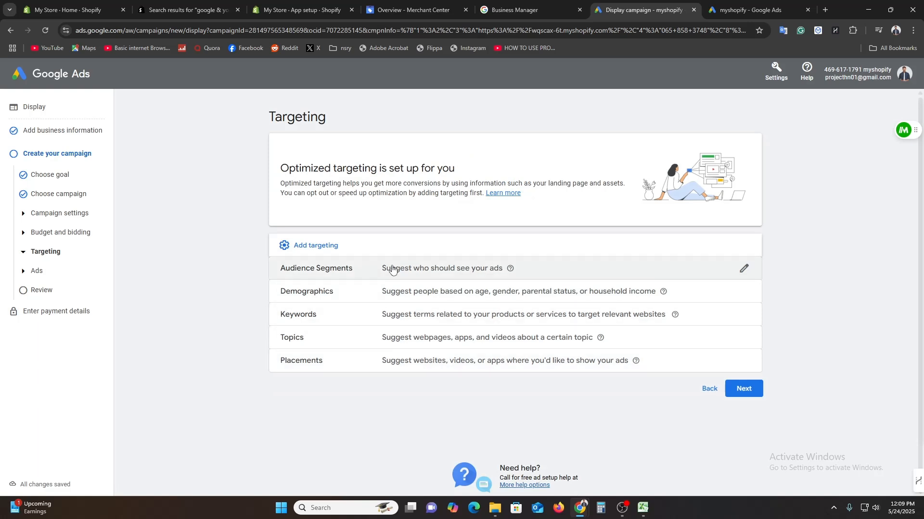
pyautogui.click(392, 248)
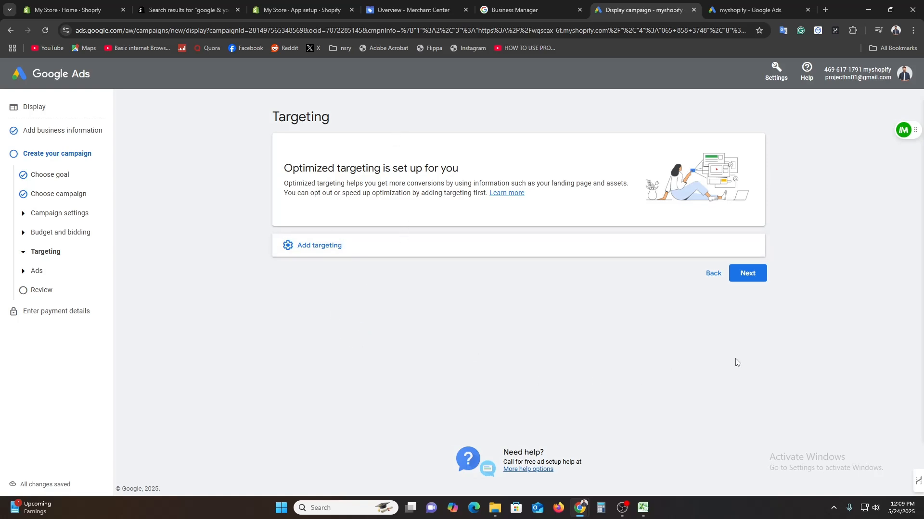
pyautogui.click(756, 275)
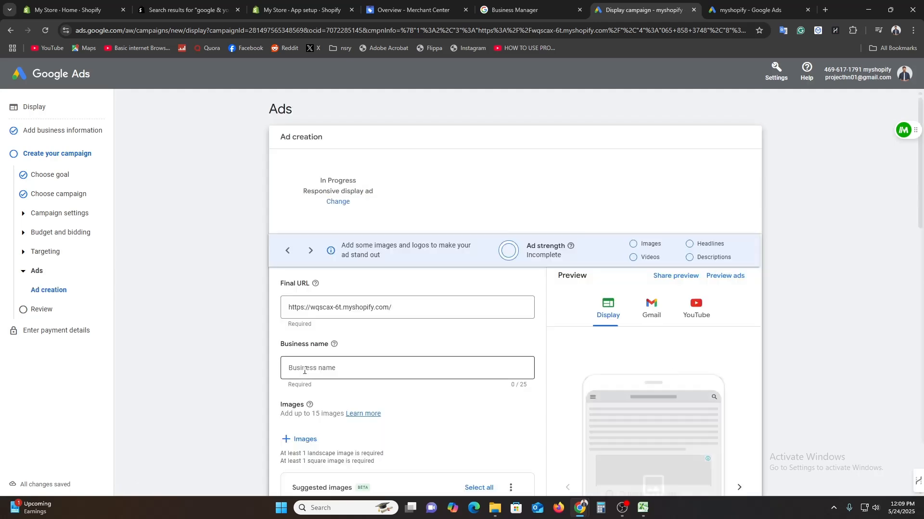
# Open the Shopify online store's storefront from its admin and copy the store's web address.
pyautogui.scroll(-7, 337, 370)
pyautogui.scroll(6, 412, 377)
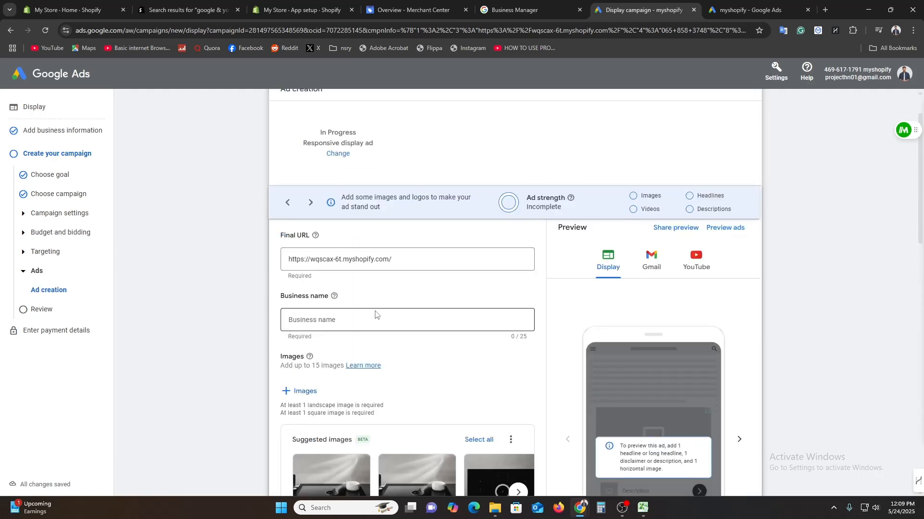
pyautogui.click(293, 13)
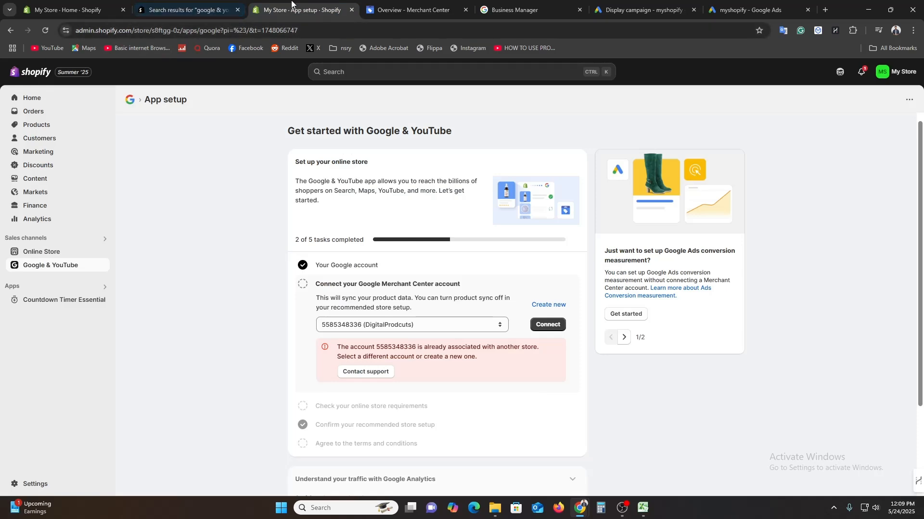
pyautogui.click(206, 9)
pyautogui.click(302, 9)
pyautogui.click(102, 252)
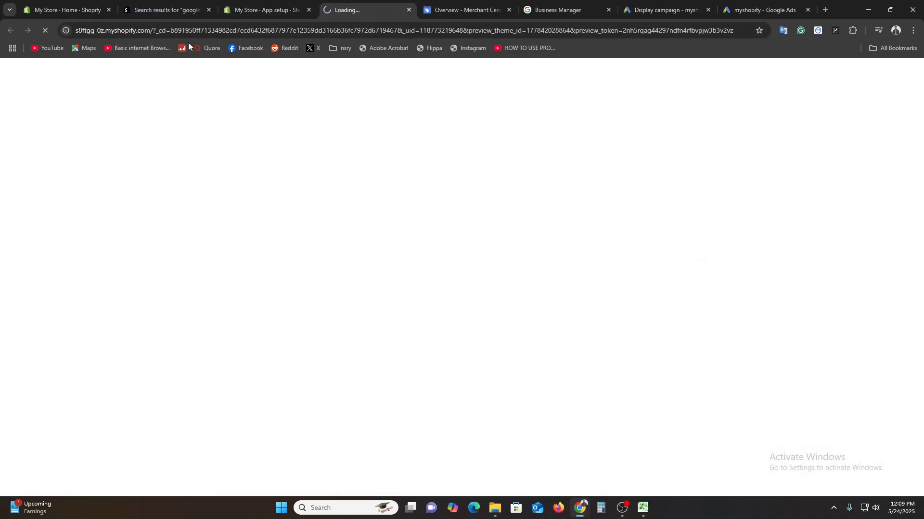
pyautogui.moveTo(152, 30); pyautogui.dragTo(9, 21)
pyautogui.hotkey('ctrl', 'c')
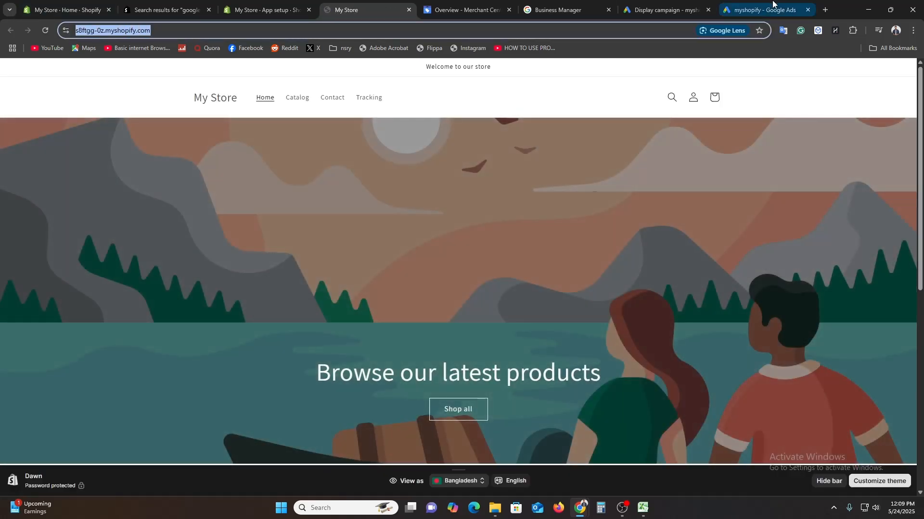
pyautogui.click(772, 3)
pyautogui.click(657, 9)
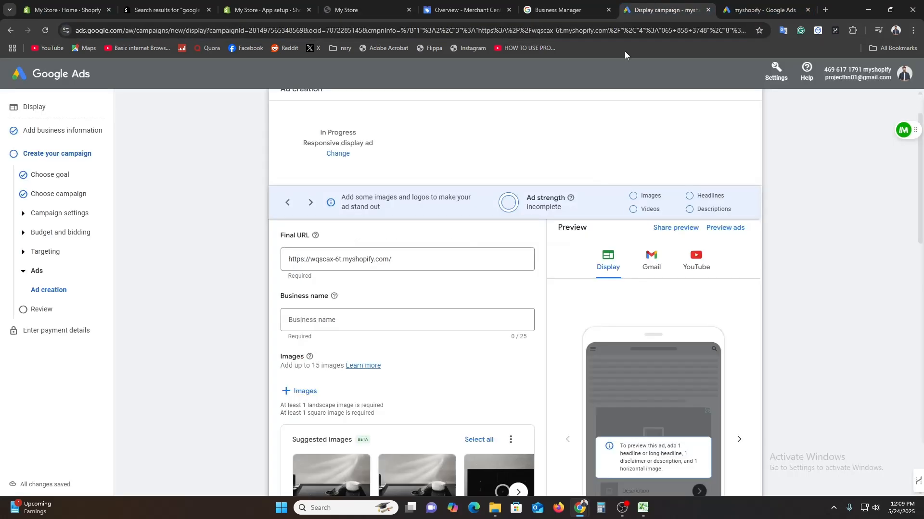
pyautogui.tripleClick(346, 259)
pyautogui.hotkey('ctrl', 'v')
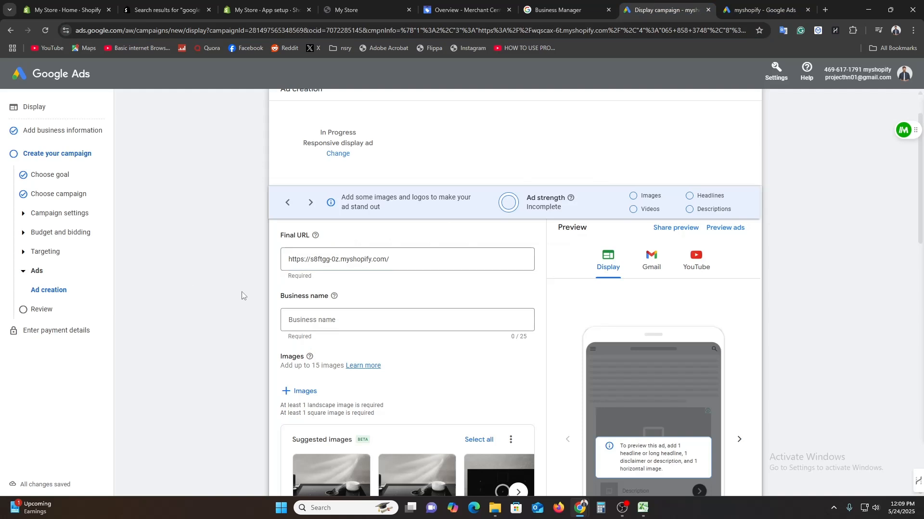
pyautogui.click(345, 319)
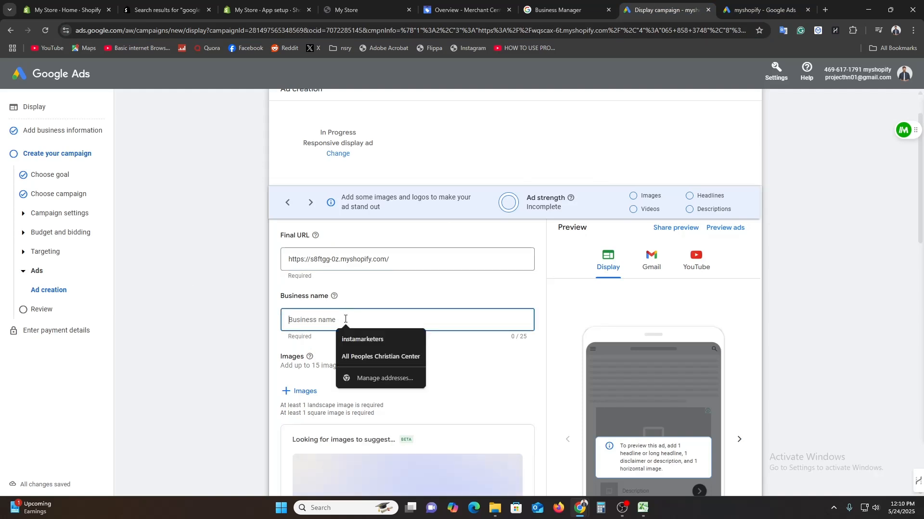
pyautogui.write('RayMAN')
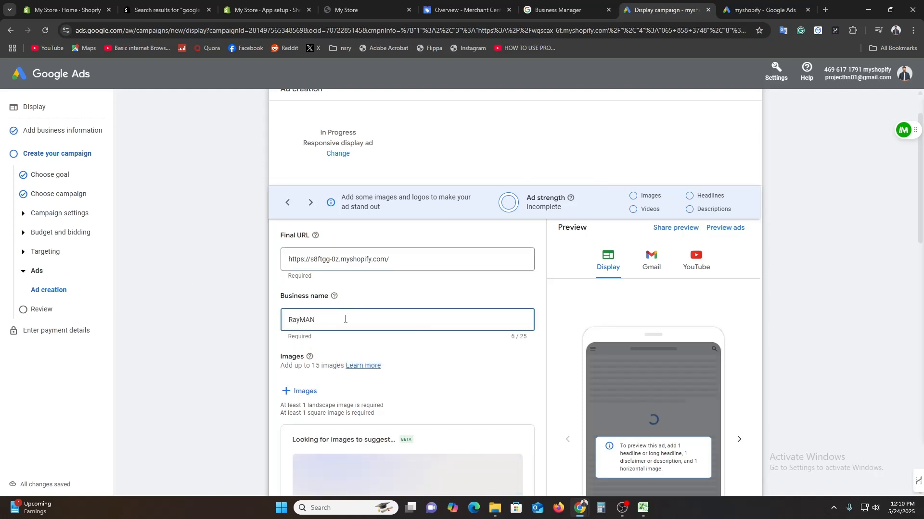
pyautogui.click(186, 270)
# Look through the ad's image, logo, video, headline and description fields, then create the ad without filling them in.
pyautogui.scroll(-3, 211, 306)
pyautogui.scroll(-3, 257, 323)
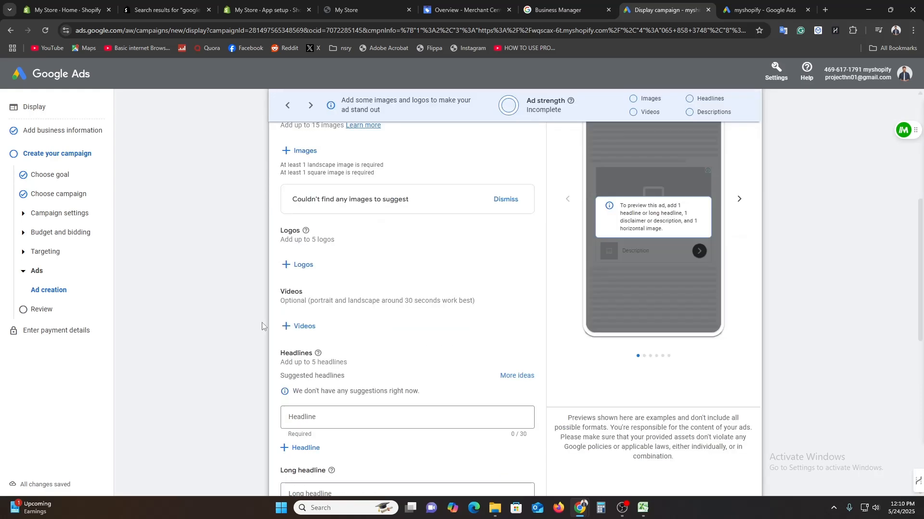
pyautogui.scroll(4, 319, 308)
pyautogui.click(923, 518)
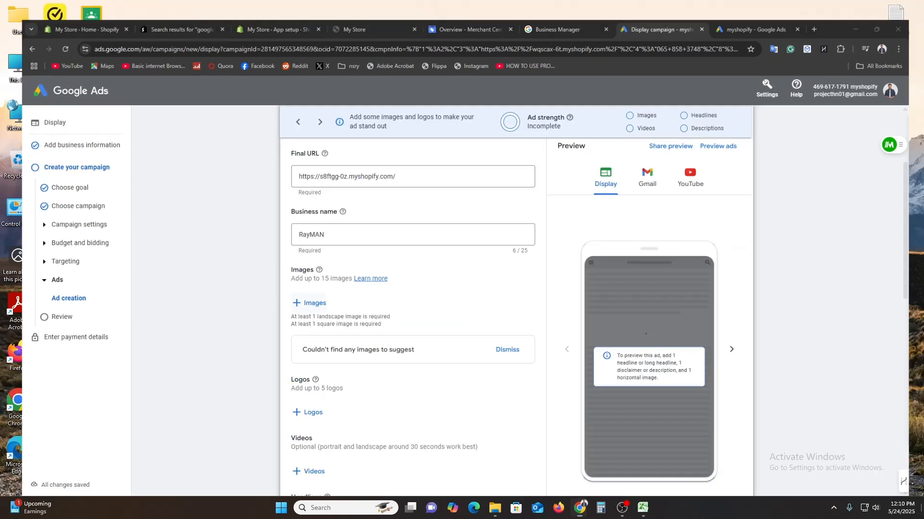
pyautogui.moveTo(581, 508)
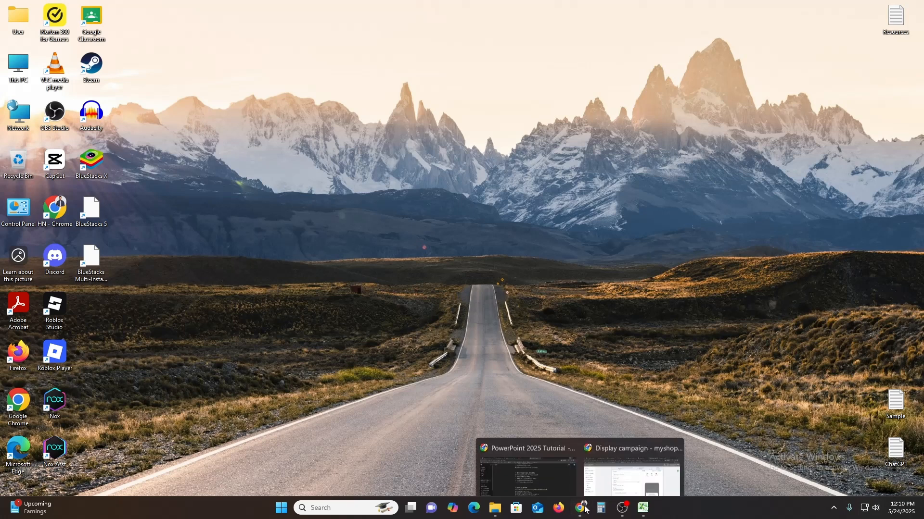
pyautogui.click(630, 471)
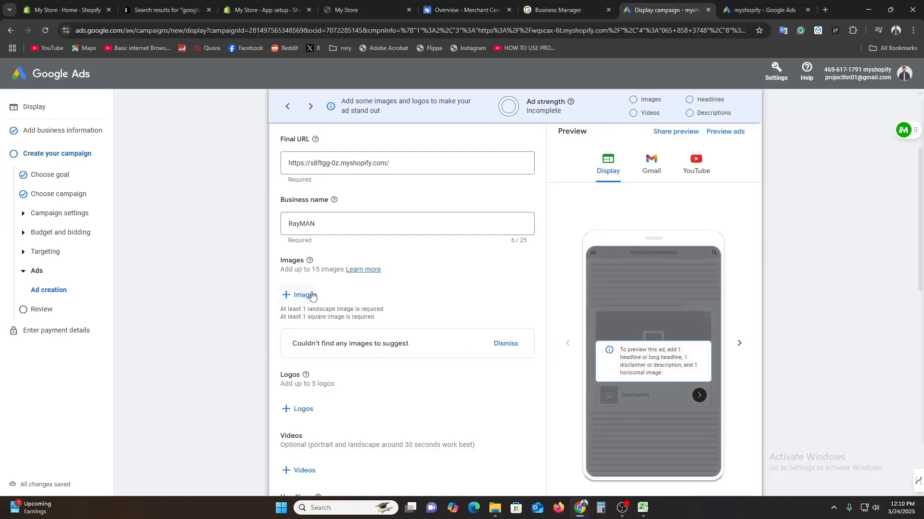
pyautogui.scroll(-1, 337, 336)
pyautogui.scroll(-3, 319, 427)
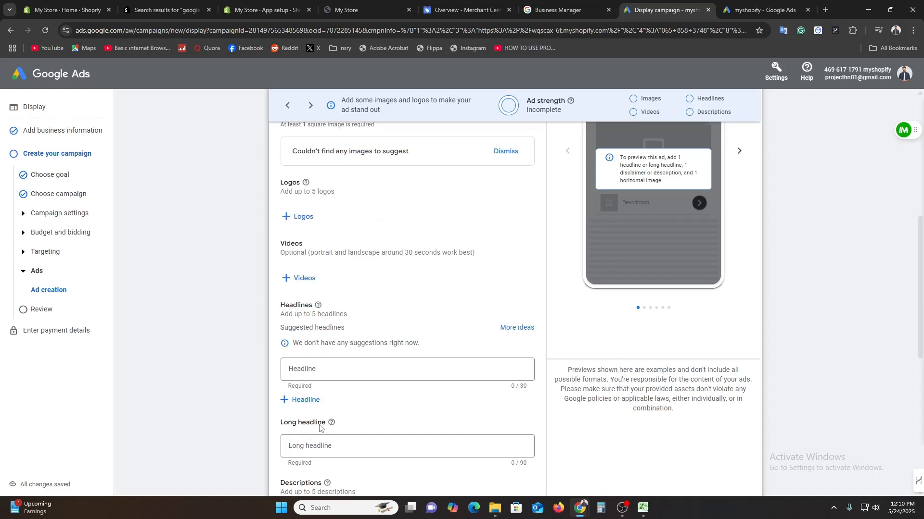
pyautogui.scroll(-3, 318, 418)
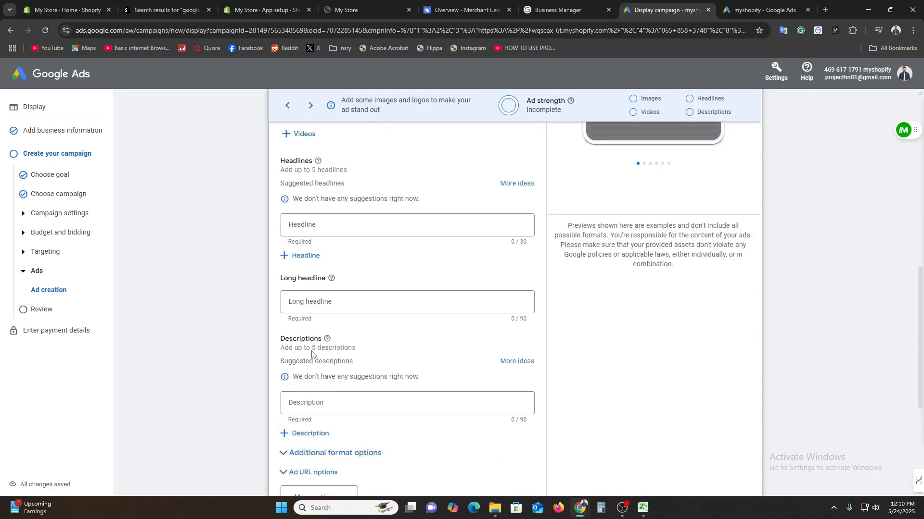
pyautogui.scroll(-4, 315, 358)
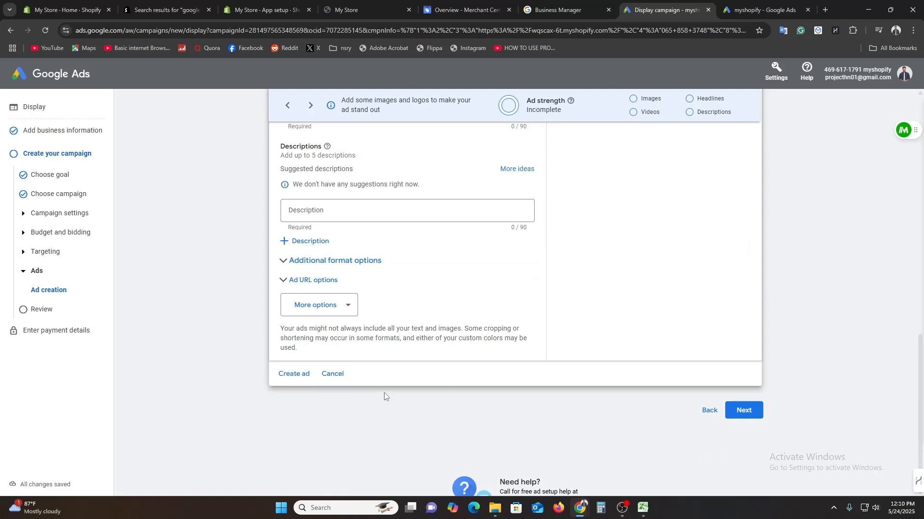
pyautogui.click(296, 373)
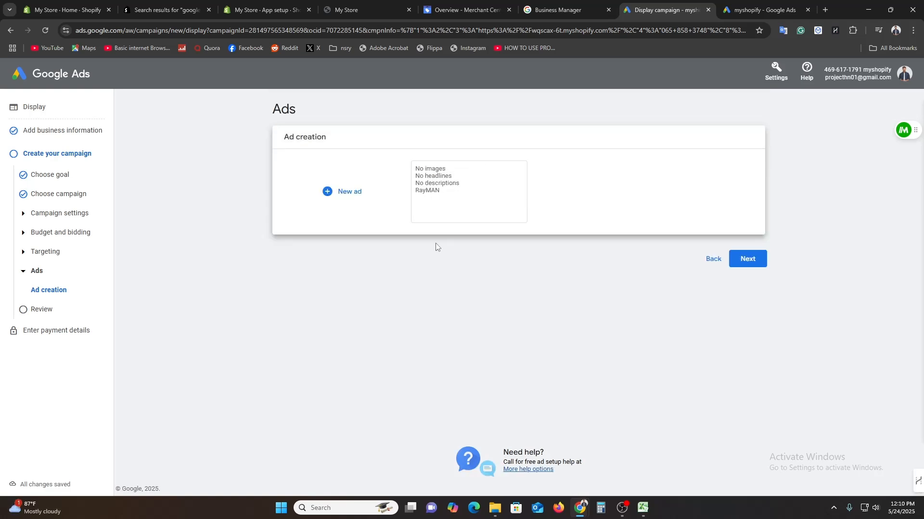
# Reopen the RayMAN ad for editing and add the recent asset SEO_1.91:1.png as its landscape image.
pyautogui.click(355, 194)
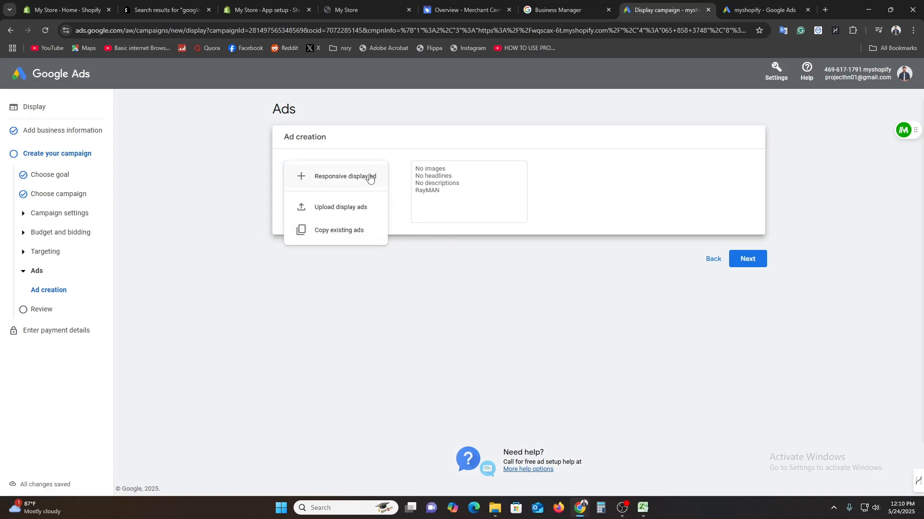
pyautogui.click(425, 214)
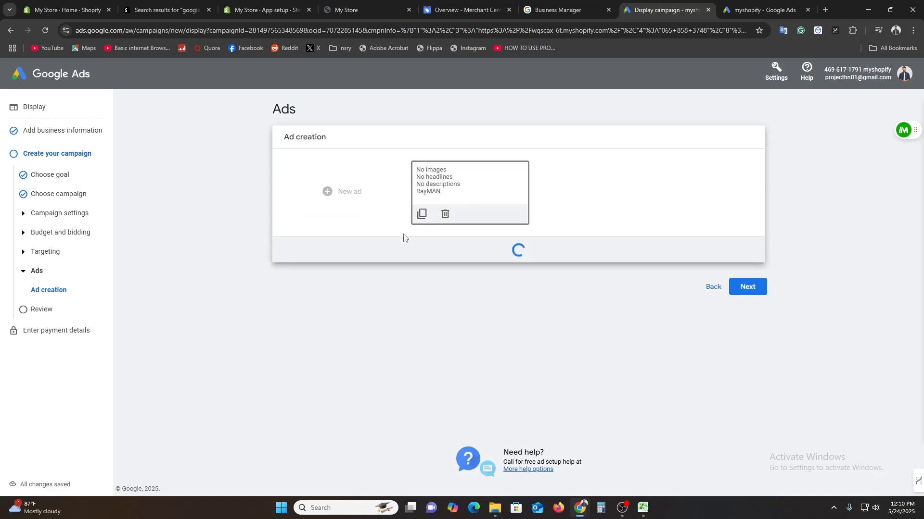
pyautogui.scroll(-3, 409, 288)
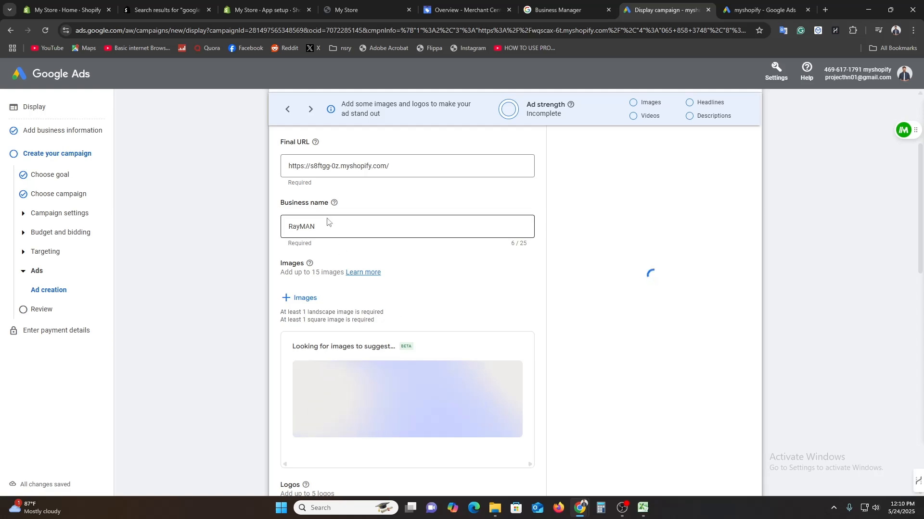
pyautogui.scroll(-2, 350, 353)
pyautogui.click(302, 201)
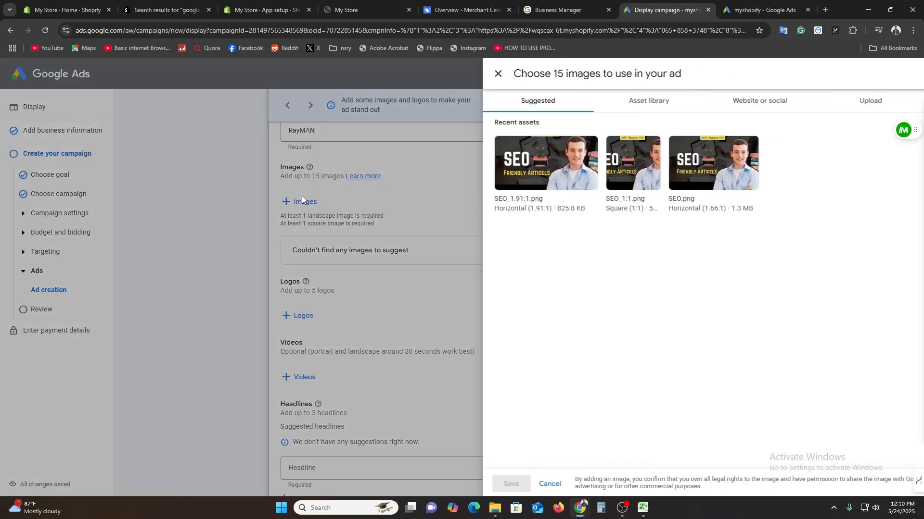
pyautogui.click(428, 185)
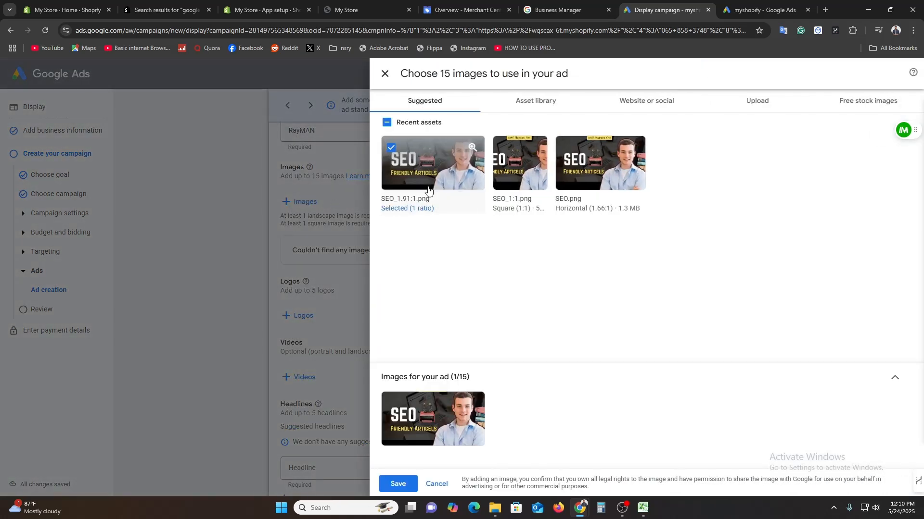
pyautogui.click(397, 485)
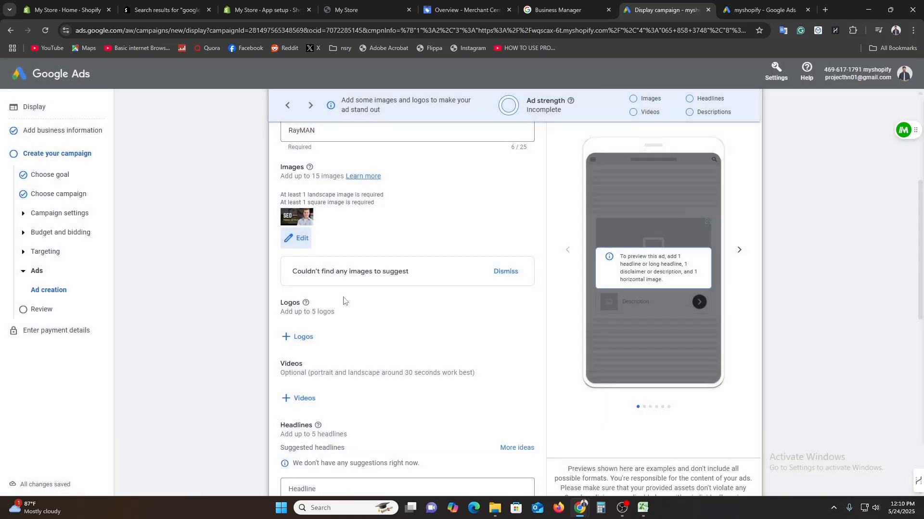
# Add the square earbuds picture from the asset library as the ad's logo.
pyautogui.click(289, 337)
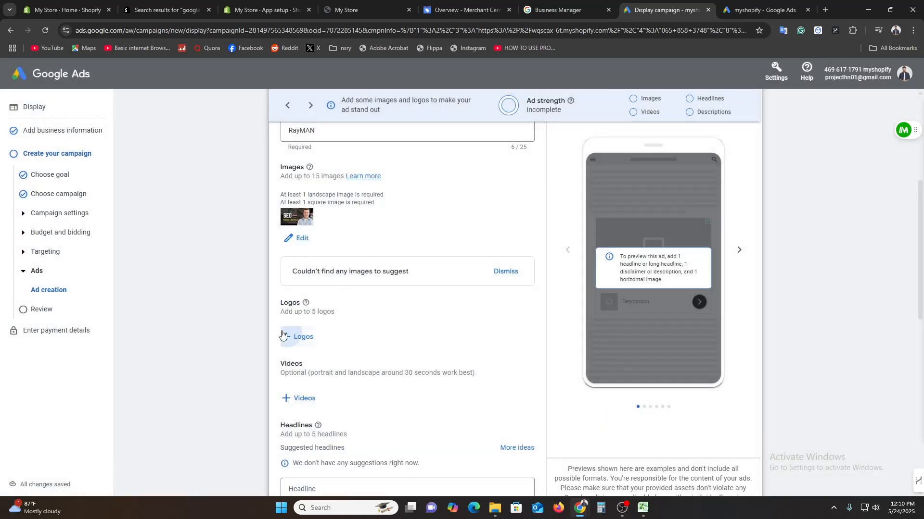
pyautogui.click(412, 225)
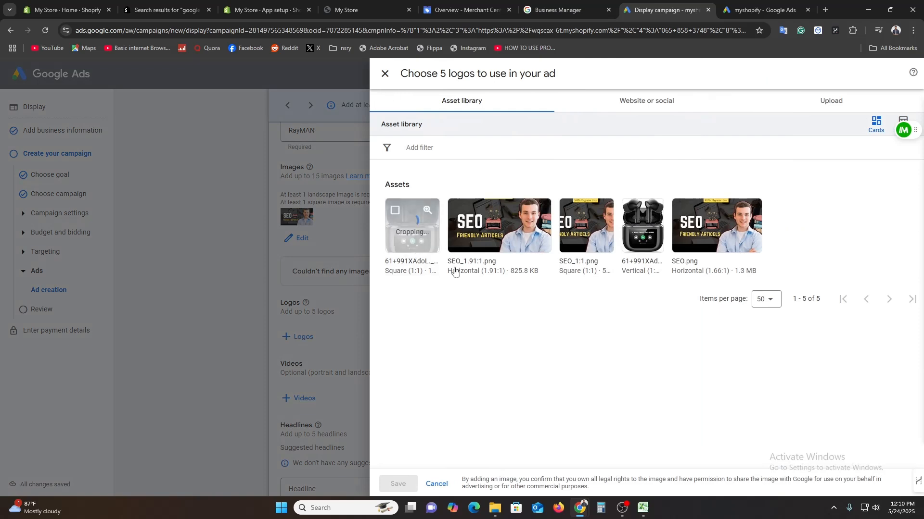
pyautogui.click(397, 484)
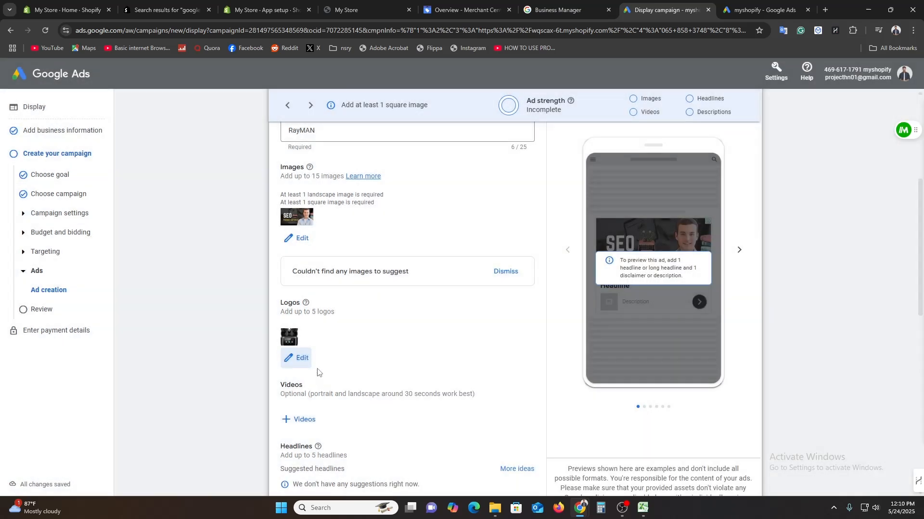
# Enter MY FIRST AD as the ad's first headline, leave the long headline and description empty, and save the ad.
pyautogui.scroll(-1, 365, 289)
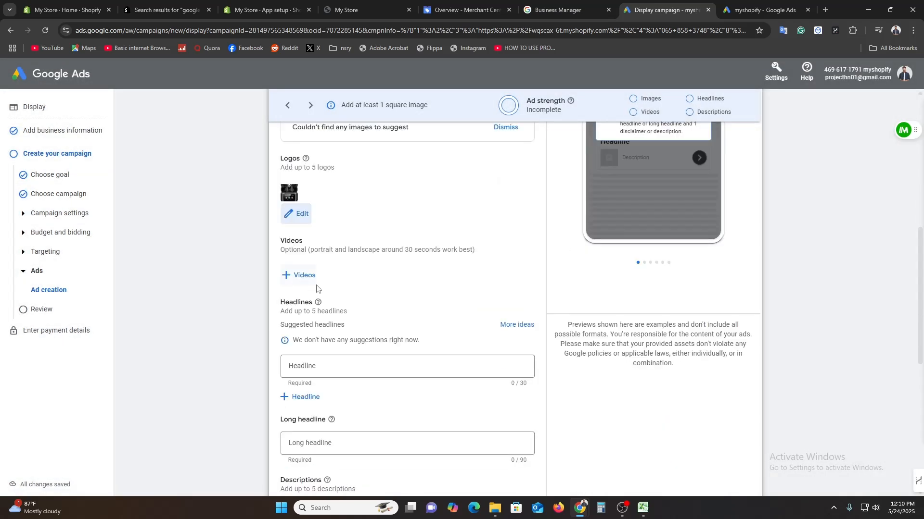
pyautogui.click(341, 367)
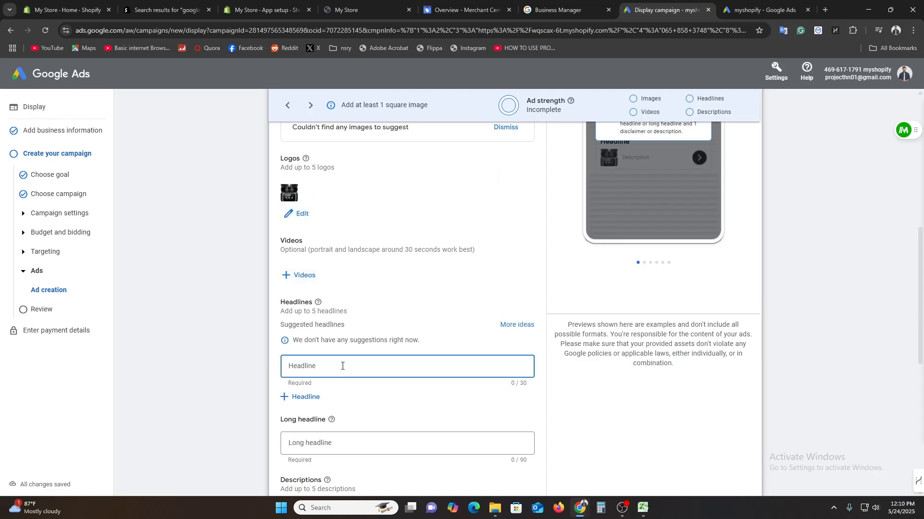
pyautogui.write('M')
pyautogui.press('BackSpace')
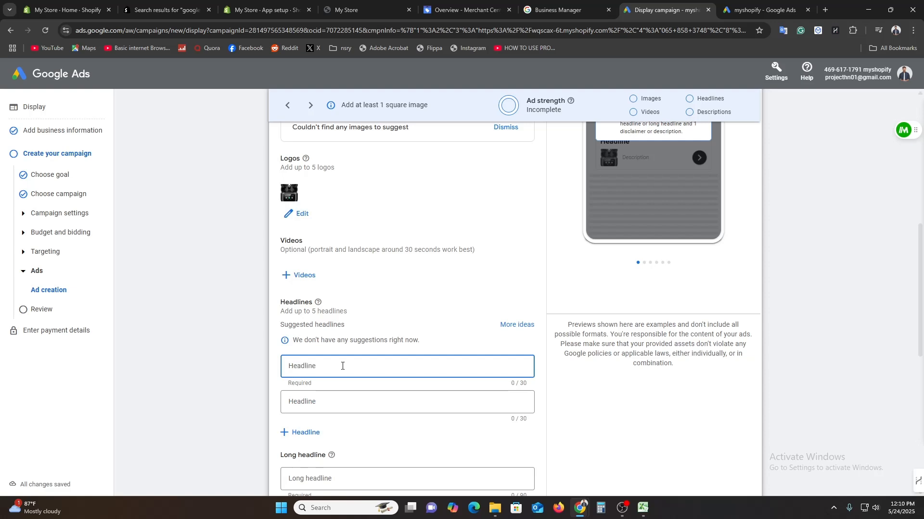
pyautogui.write('MY FIRST AD')
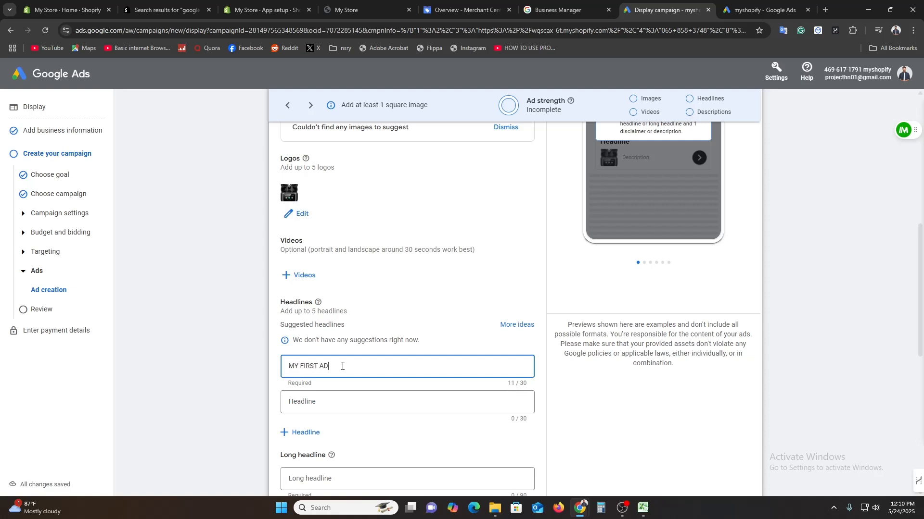
pyautogui.scroll(-9, 235, 387)
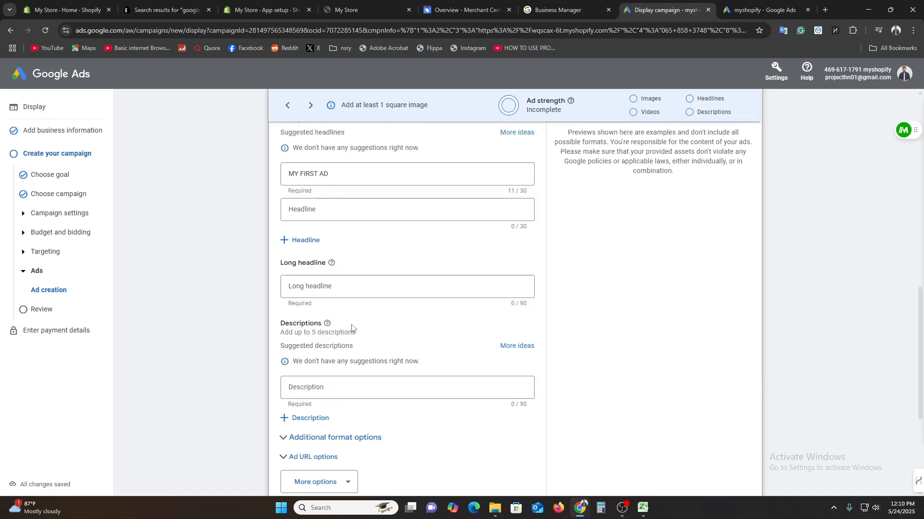
pyautogui.click(289, 360)
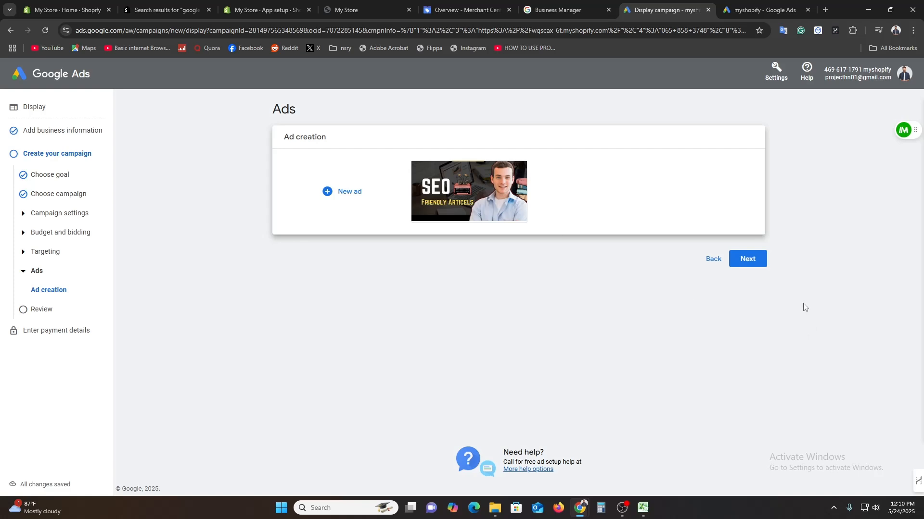
# Continue to the campaign review and look over the campaign's settings, budget and reported errors.
pyautogui.click(760, 264)
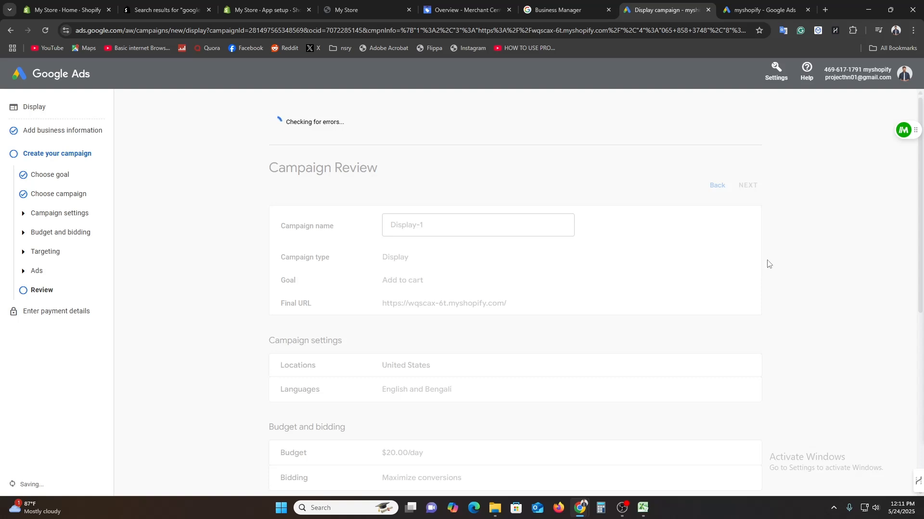
pyautogui.scroll(-3, 646, 270)
pyautogui.scroll(3, 599, 289)
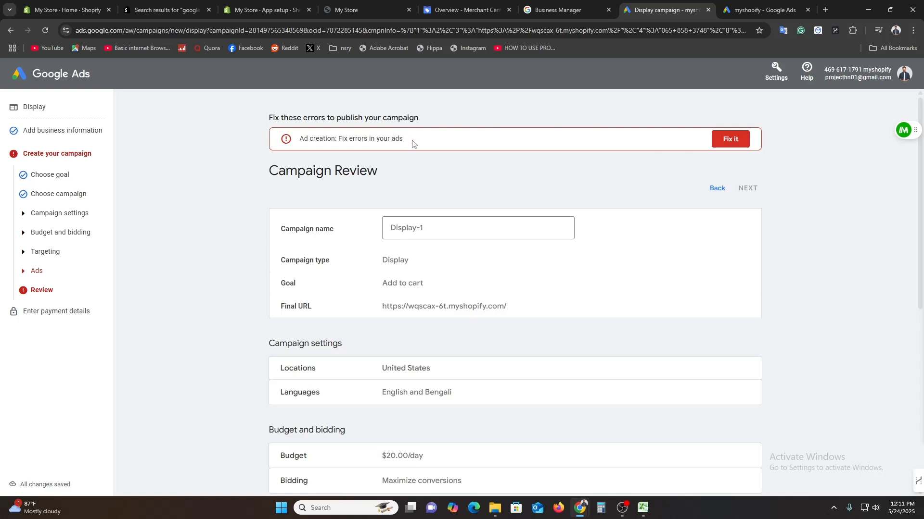
# Reopen the flagged ad from the campaign review, add the recent asset SEO_1:1.png as its square image, and save the image selection.
pyautogui.click(732, 141)
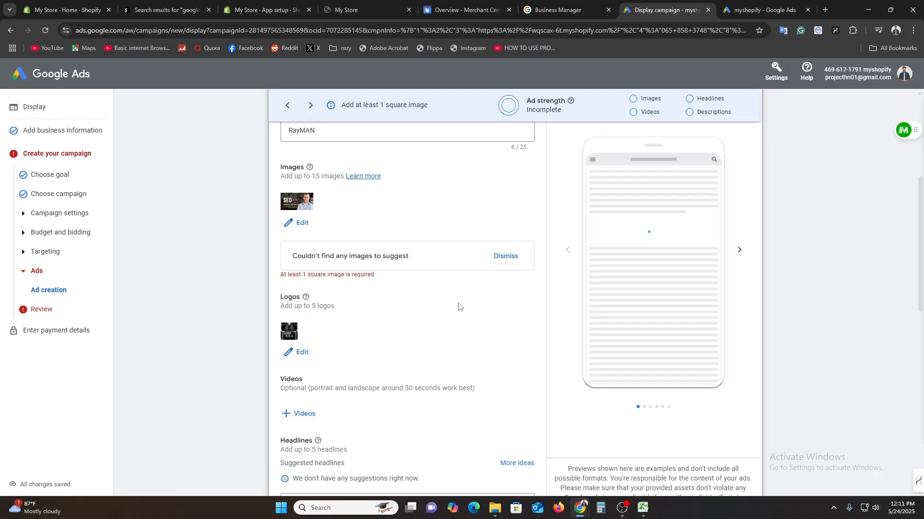
pyautogui.click(302, 224)
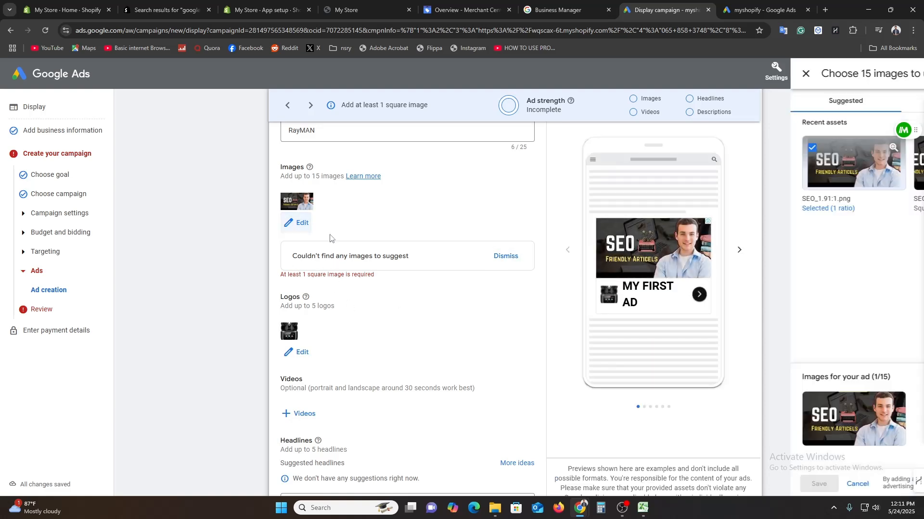
pyautogui.click(529, 178)
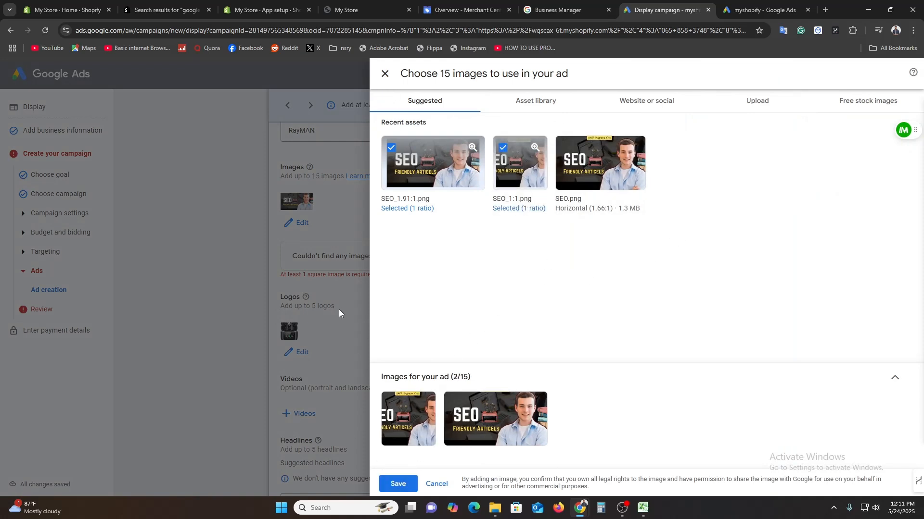
pyautogui.moveTo(410, 508)
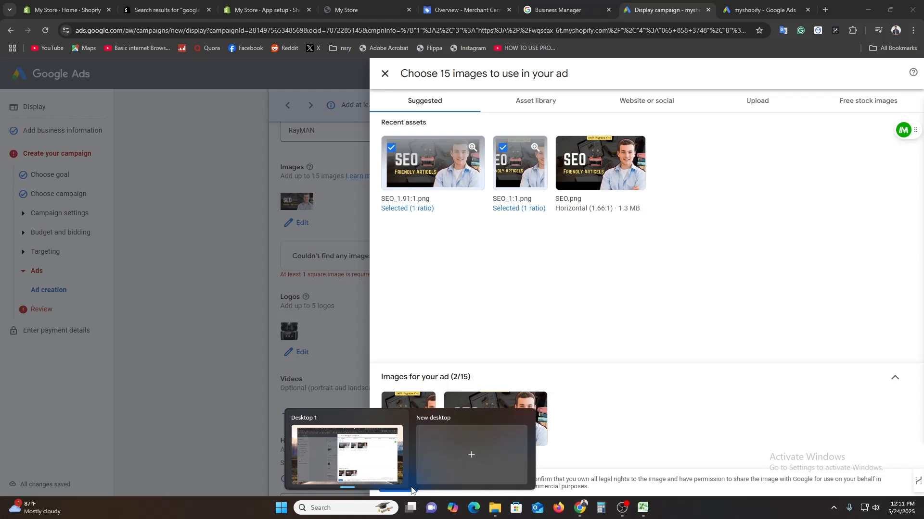
pyautogui.click(394, 486)
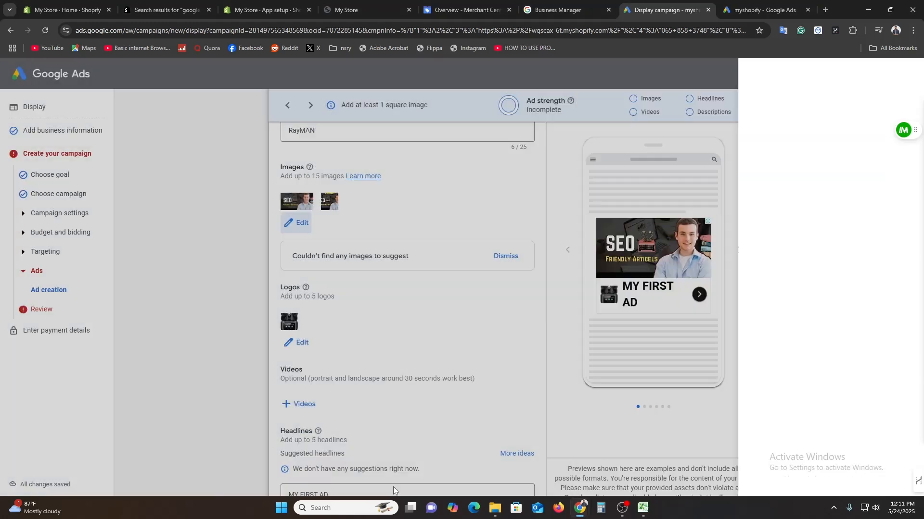
# Enter MY FIRST AD | SUBCRIBE as the ad's long headline, reusing the text of the first headline.
pyautogui.scroll(-10, 500, 313)
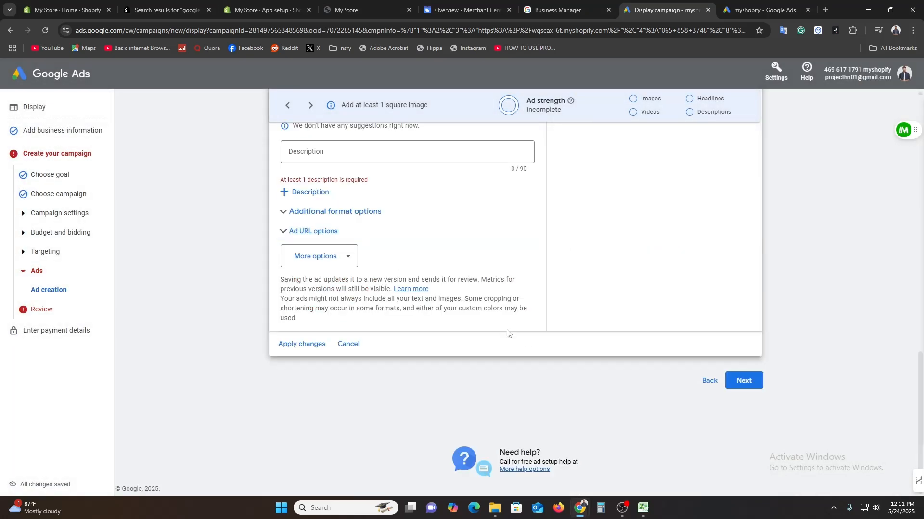
pyautogui.scroll(6, 504, 342)
pyautogui.click(340, 345)
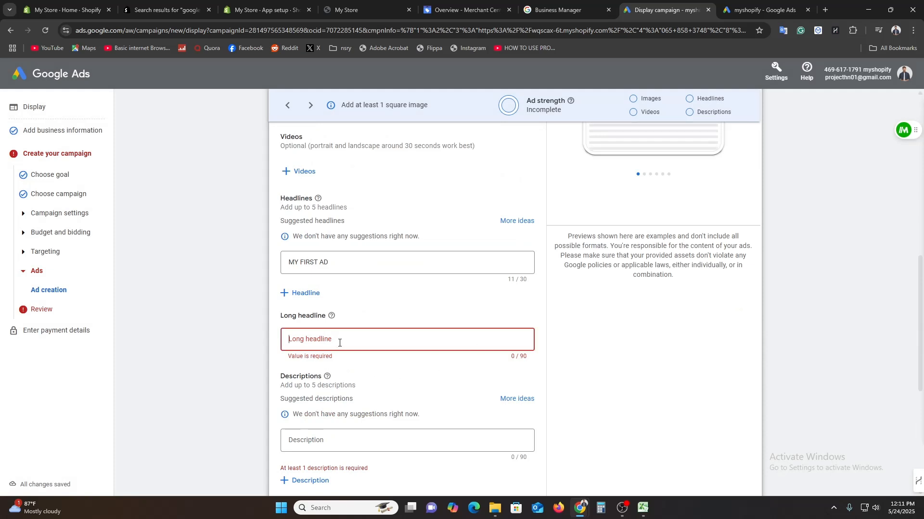
pyautogui.click(323, 259)
pyautogui.tripleClick(324, 260)
pyautogui.hotkey('ctrl', 'c')
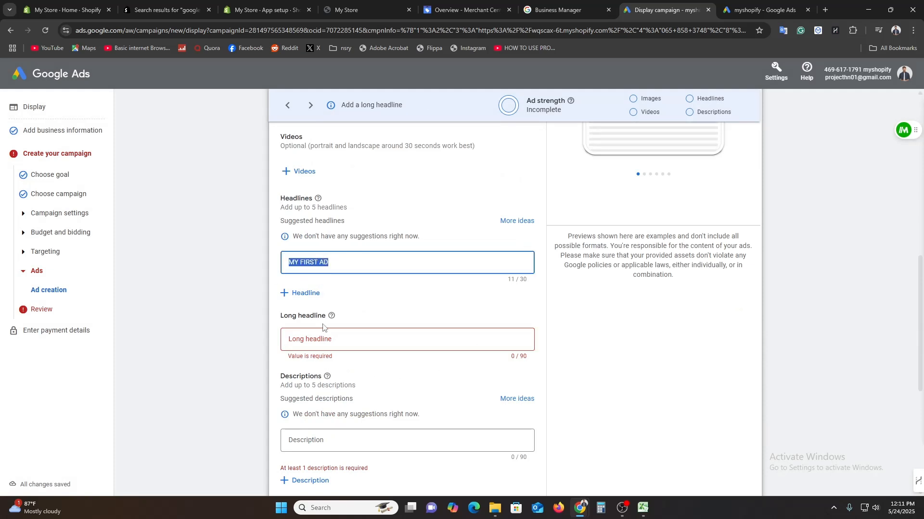
pyautogui.click(346, 342)
pyautogui.hotkey('ctrl', 'v')
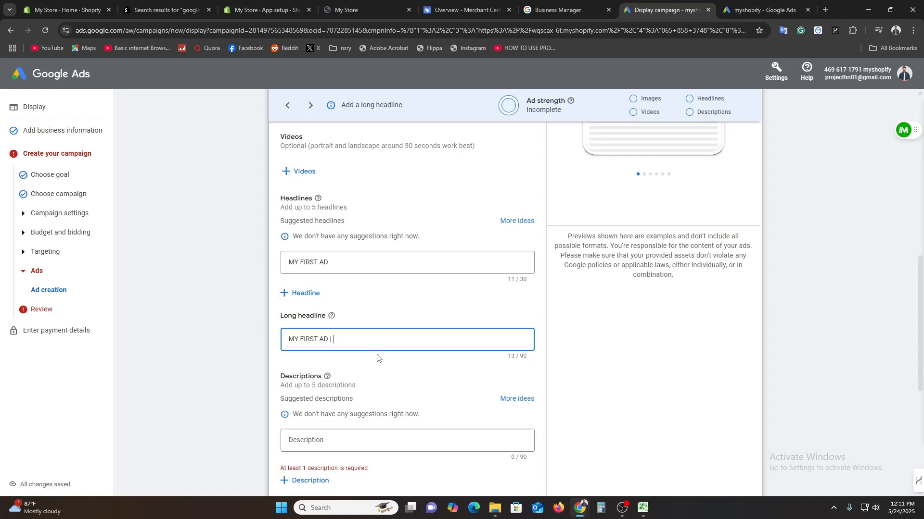
pyautogui.press('BackSpace')
pyautogui.press('BackSpace')
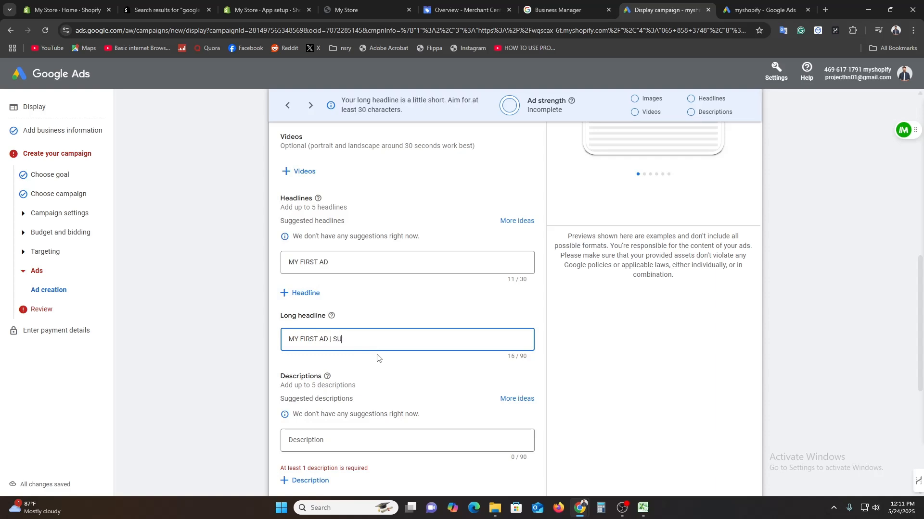
pyautogui.write('SUBCRIBE')
# Enter DEMO as the ad's first description, apply the ad changes and continue to the campaign review.
pyautogui.click(349, 447)
pyautogui.write('a')
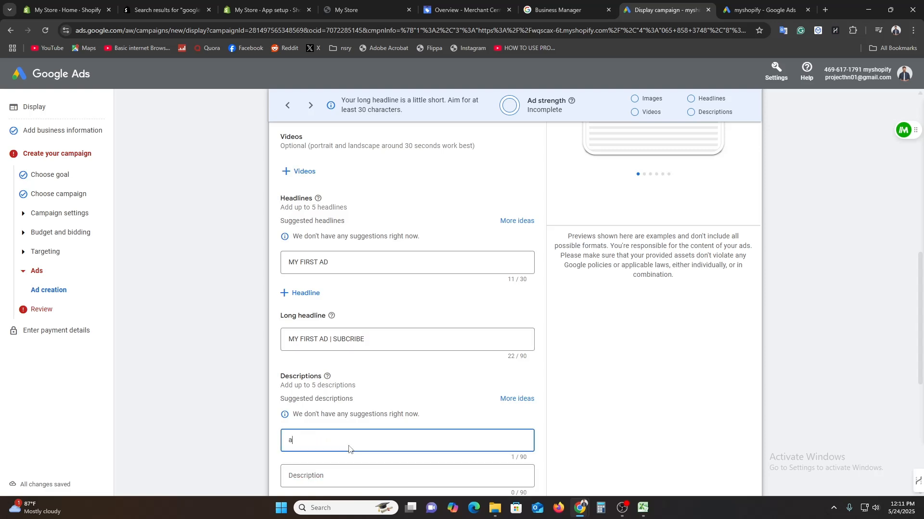
pyautogui.press('BackSpace')
pyautogui.write('DEMO')
pyautogui.click(627, 385)
pyautogui.scroll(-5, 628, 387)
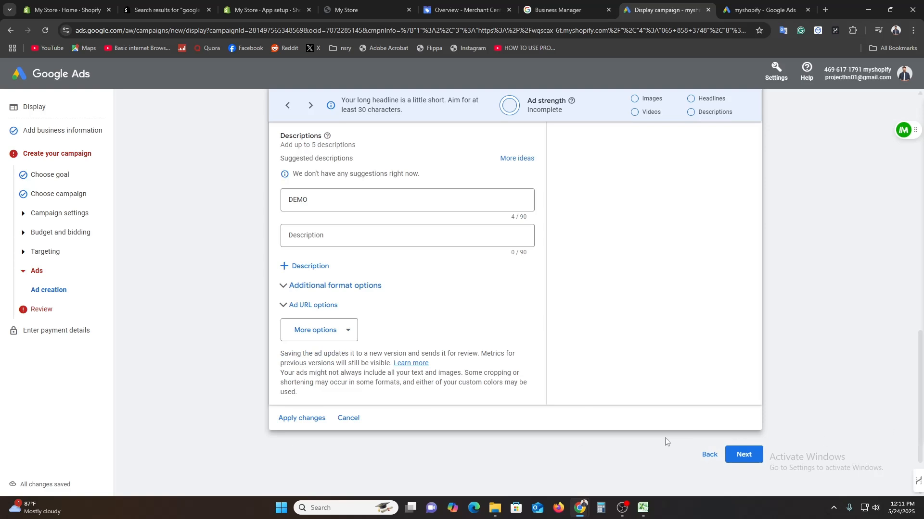
pyautogui.click(323, 423)
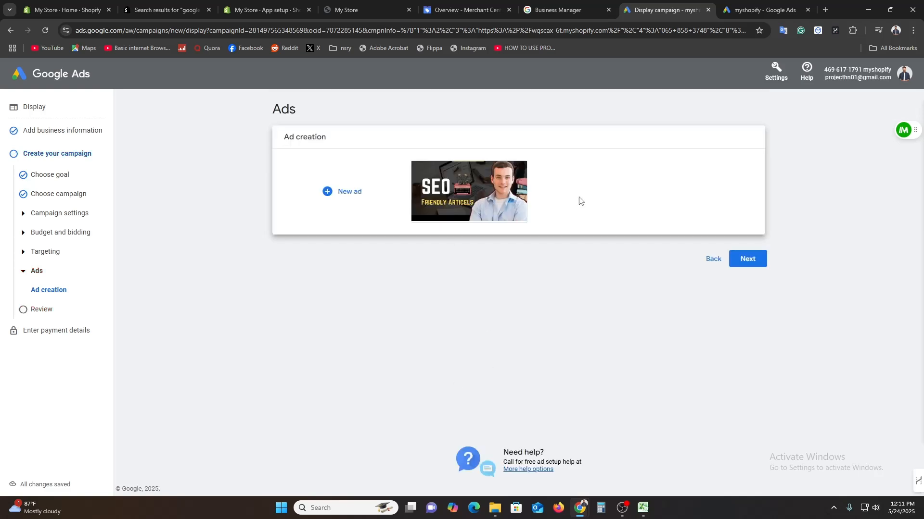
pyautogui.click(753, 264)
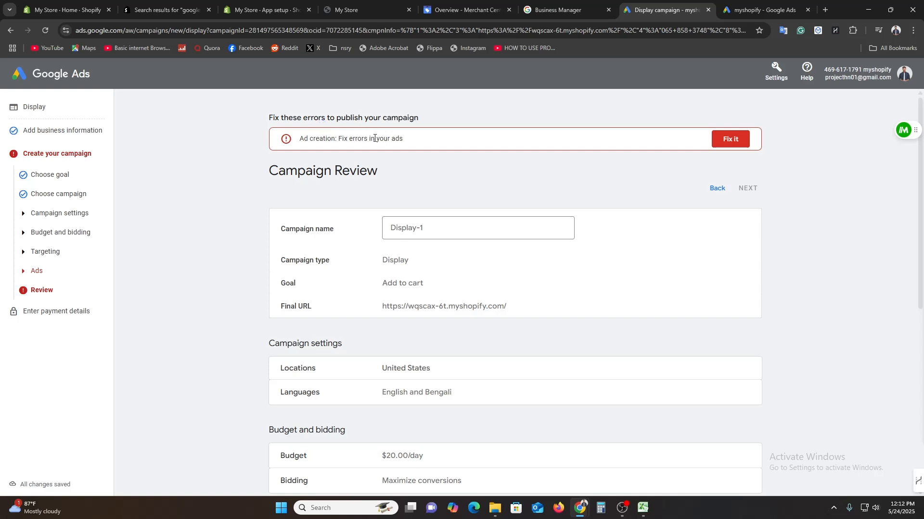
# Reopen the flagged ad to examine the details of its policy finding, and return to the campaign review.
pyautogui.click(730, 140)
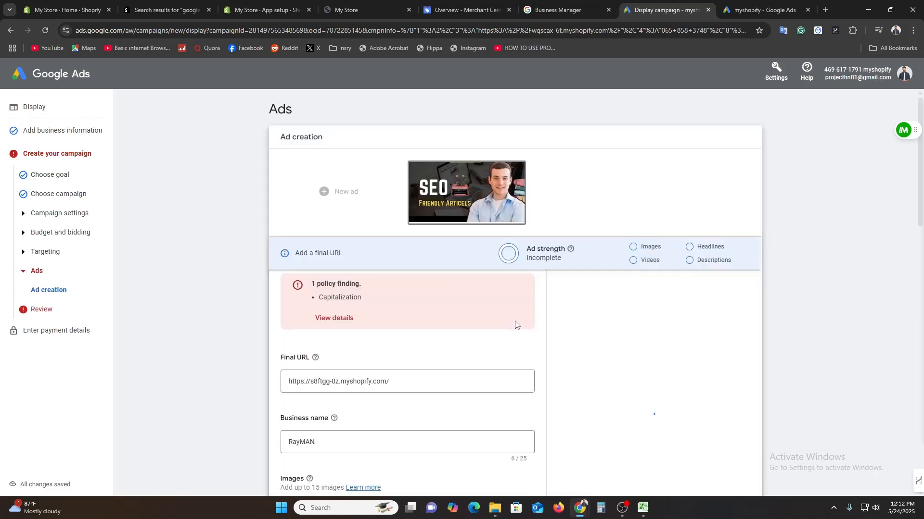
pyautogui.click(337, 317)
pyautogui.scroll(-15, 351, 296)
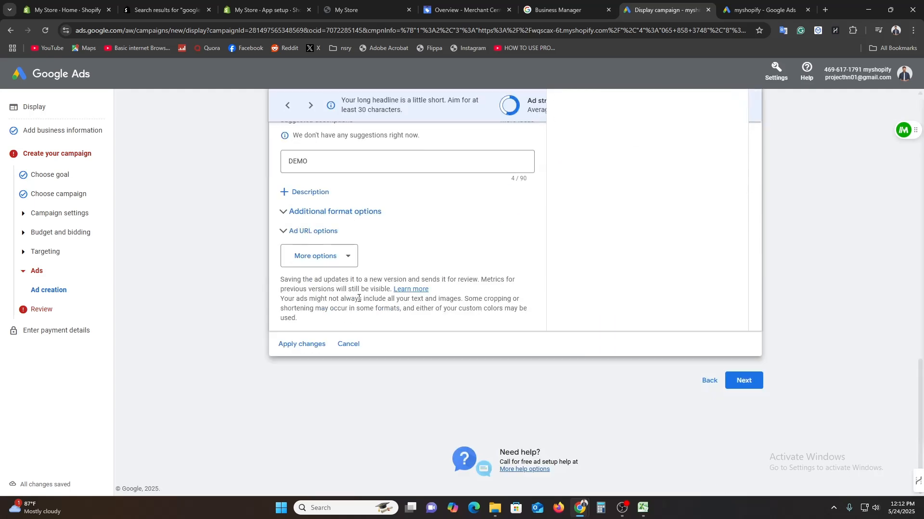
pyautogui.click(332, 258)
pyautogui.scroll(7, 492, 288)
pyautogui.scroll(8, 491, 287)
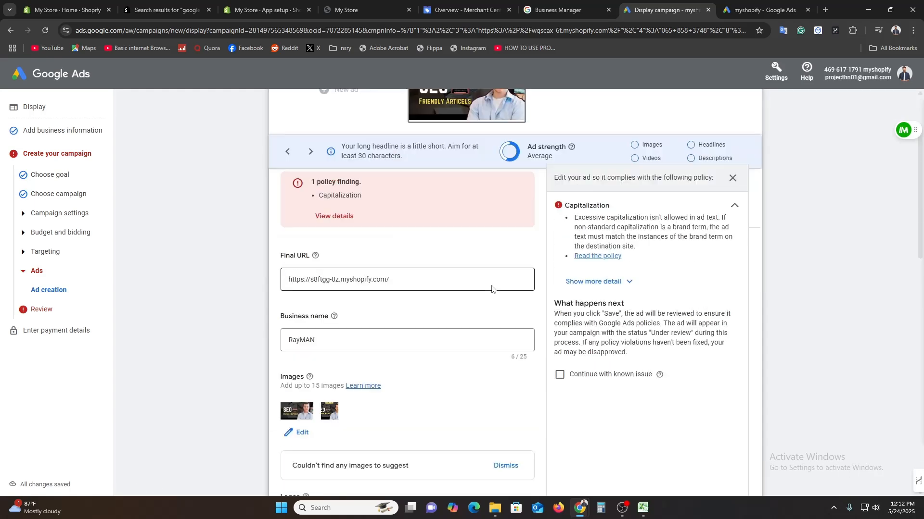
pyautogui.click(35, 278)
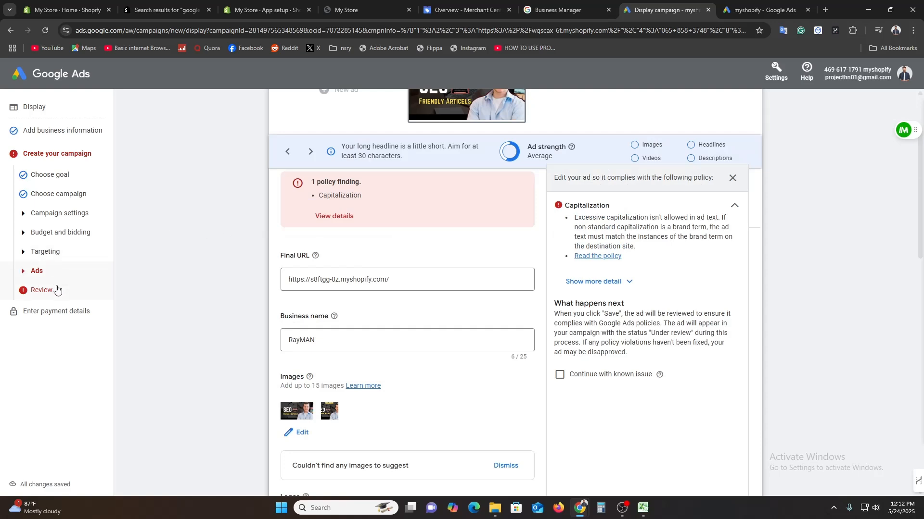
pyautogui.click(54, 291)
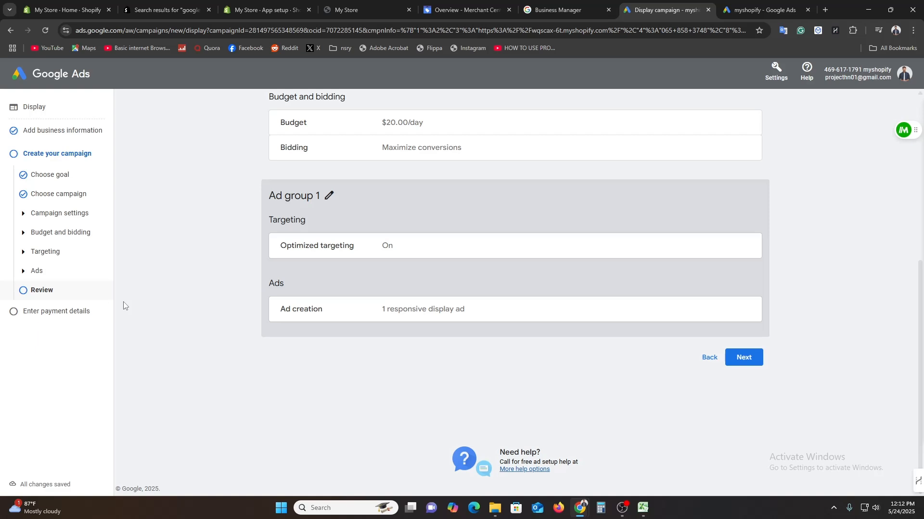
# Switch to the Shopify admin and look over the Google & YouTube app's setup tasks, including the Merchant Center connection.
pyautogui.click(86, 7)
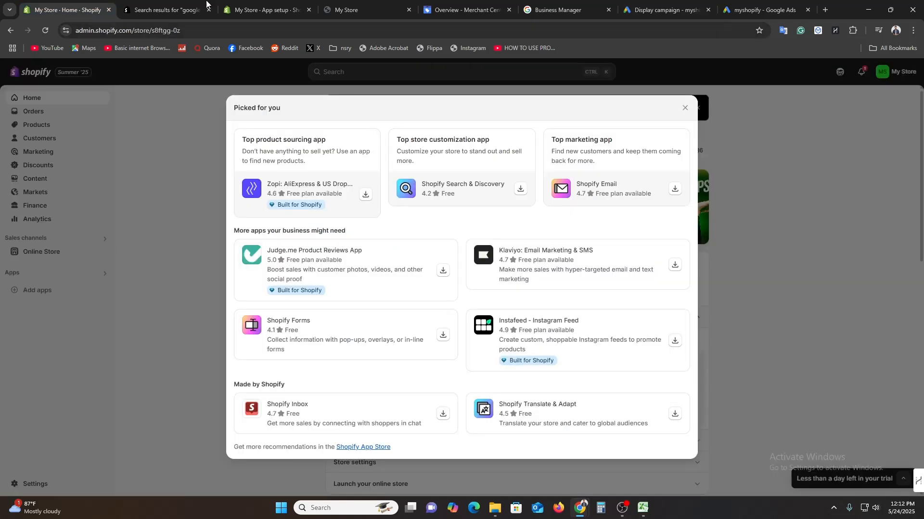
pyautogui.click(305, 11)
pyautogui.scroll(-2, 484, 381)
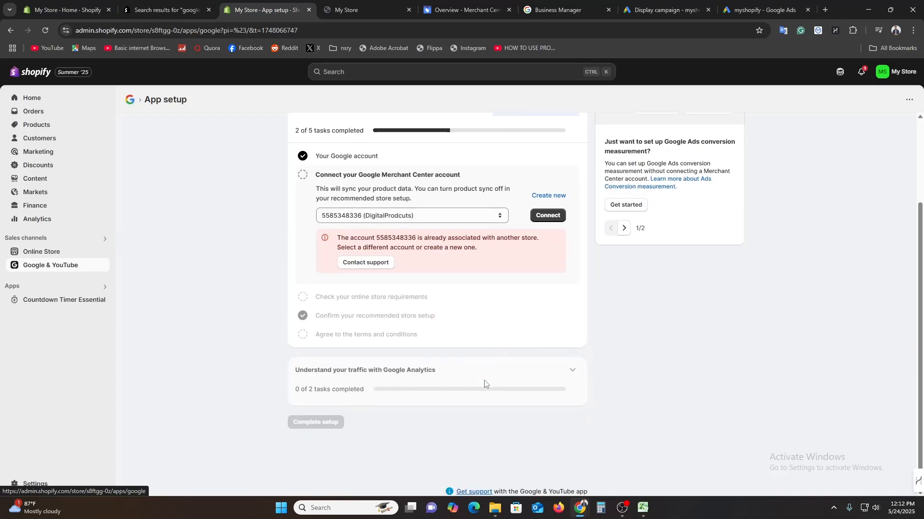
pyautogui.scroll(2, 485, 382)
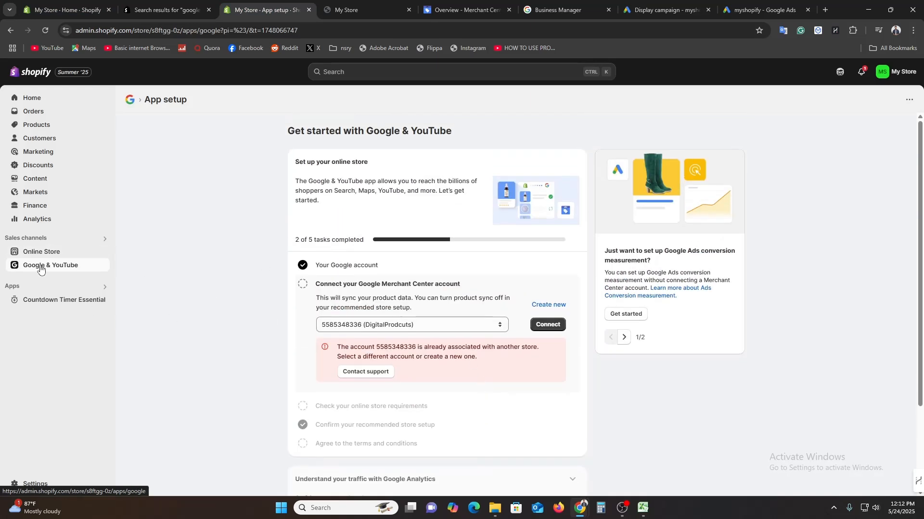